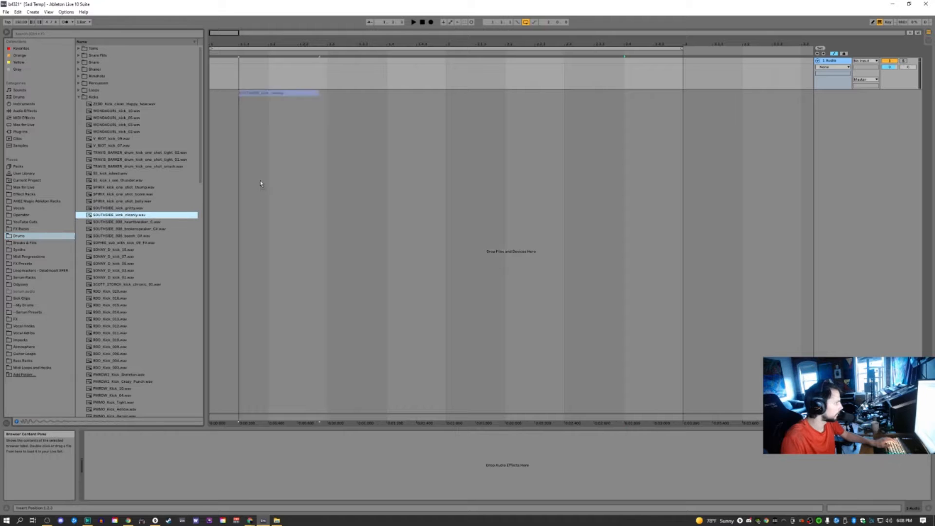
# Step: Play the kick sample and lower its track volume in the mixer while checking the peak level
pyautogui.press('Tab')
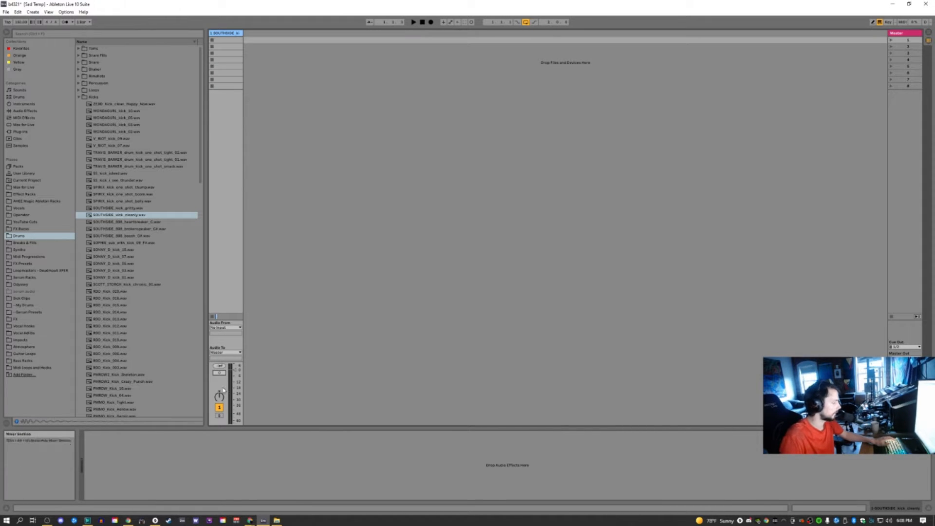
pyautogui.press('space')
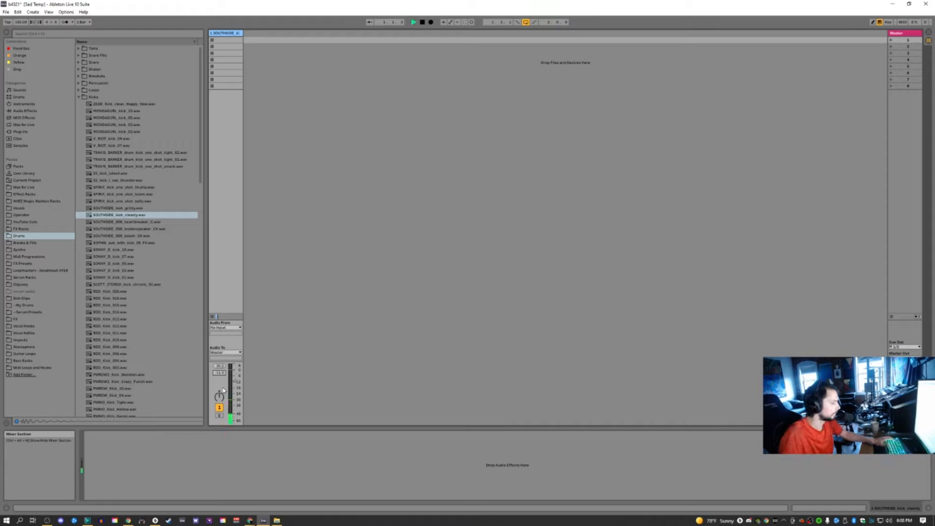
pyautogui.press('Tab')
pyautogui.press('Tab')
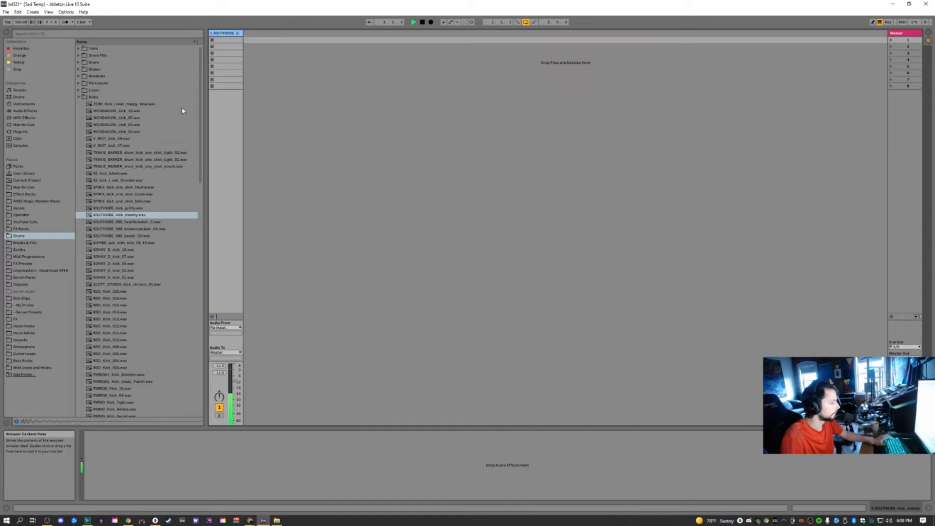
pyautogui.press('space')
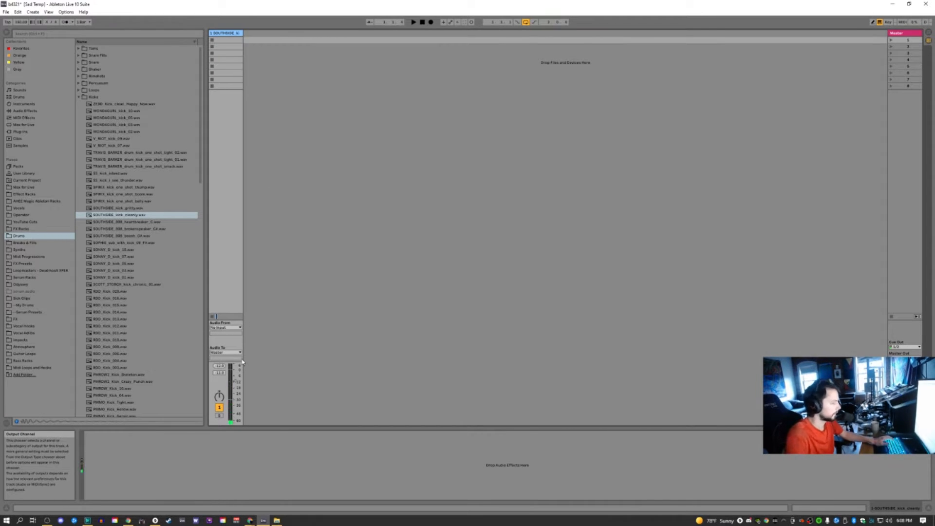
pyautogui.press('Tab')
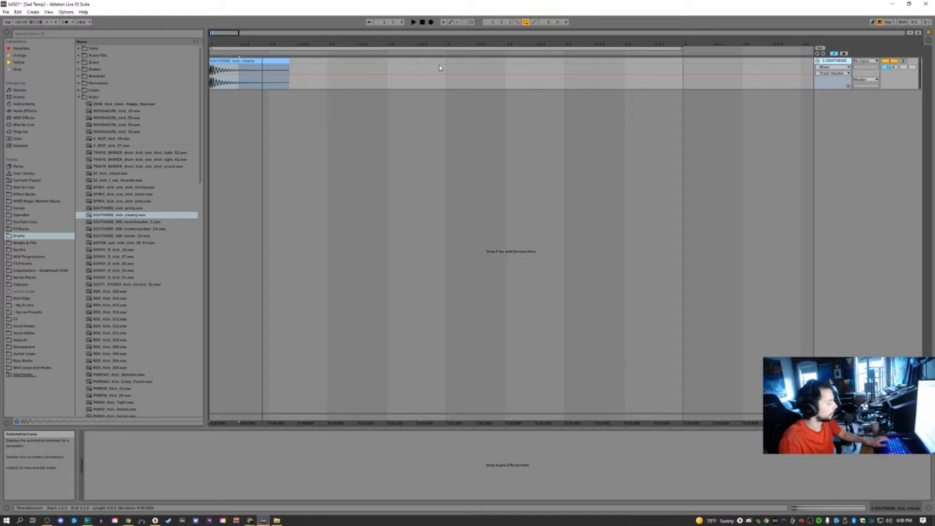
# Step: Find EQ Eight in the browser, add it to the kick track, and expand its frequency display
pyautogui.hotkey('ctrl', 'f')
pyautogui.write('eq')
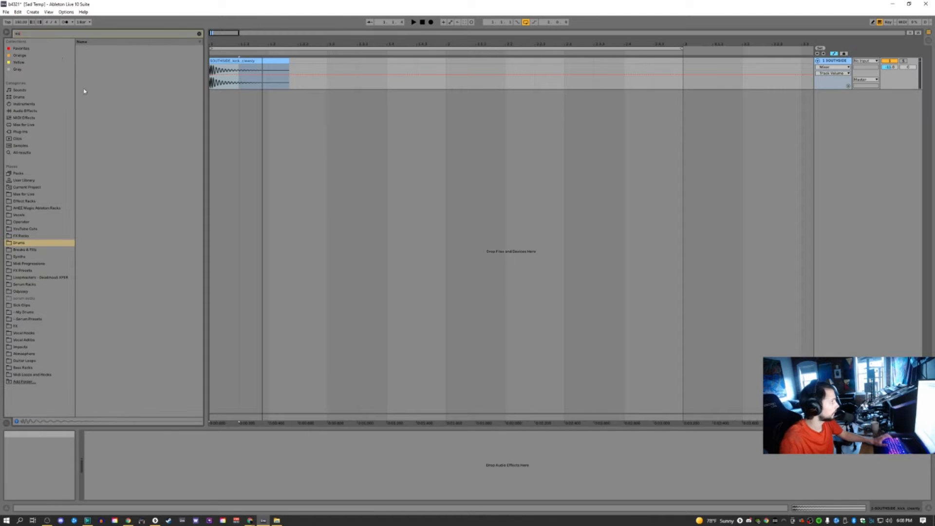
pyautogui.click(27, 154)
pyautogui.click(84, 55)
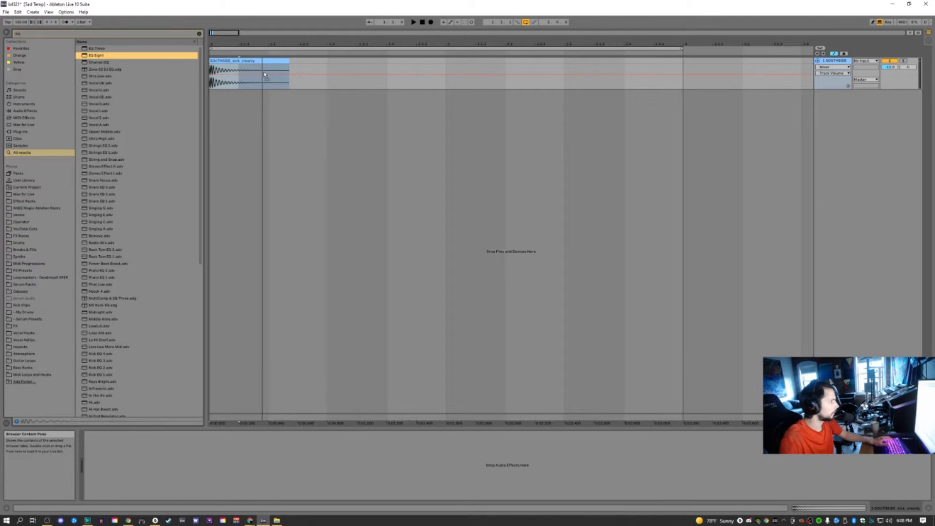
pyautogui.moveTo(265, 74); pyautogui.dragTo(264, 74)
pyautogui.click(93, 434)
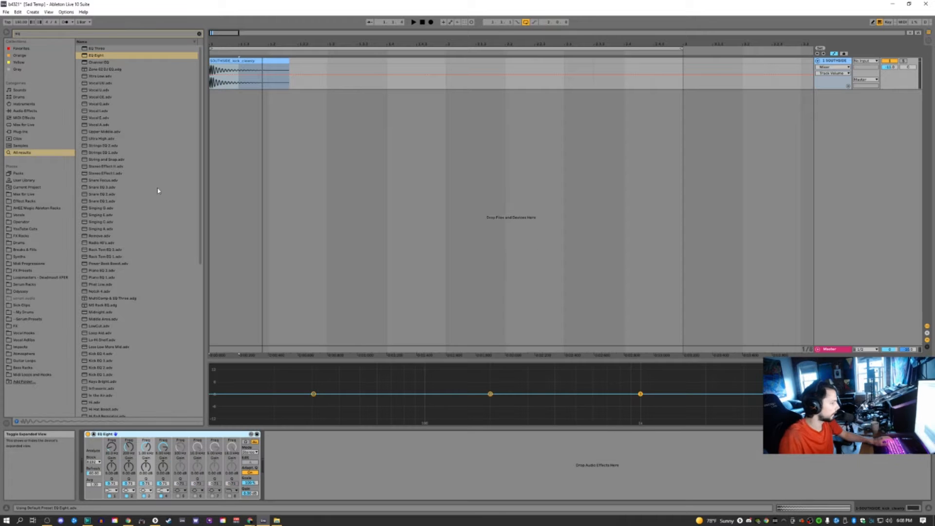
# Step: Play the kick from the start and examine its frequency spectrum in EQ Eight
pyautogui.moveTo(263, 87); pyautogui.dragTo(217, 89)
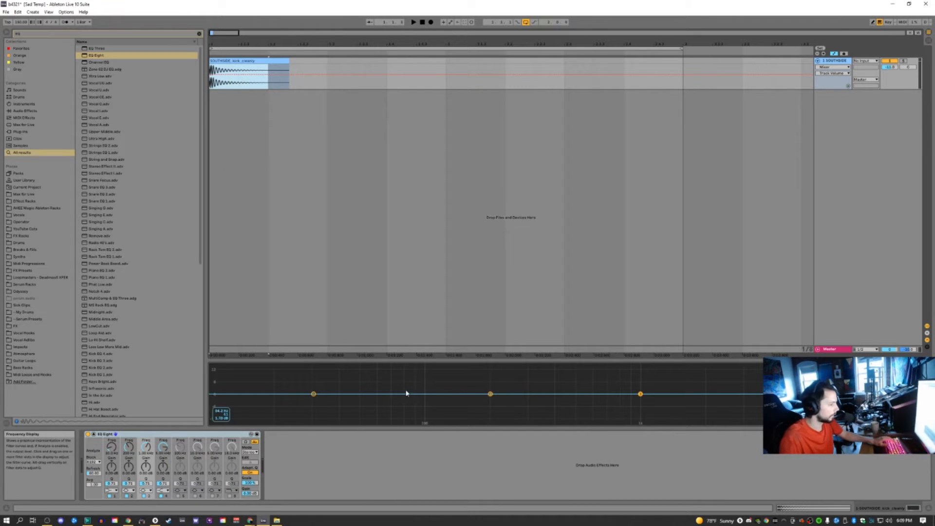
pyautogui.press('space')
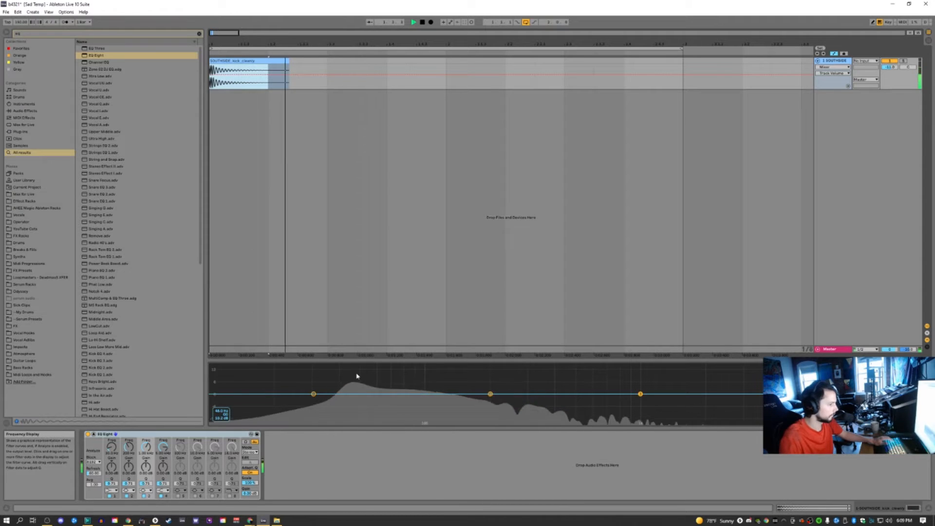
pyautogui.press('space')
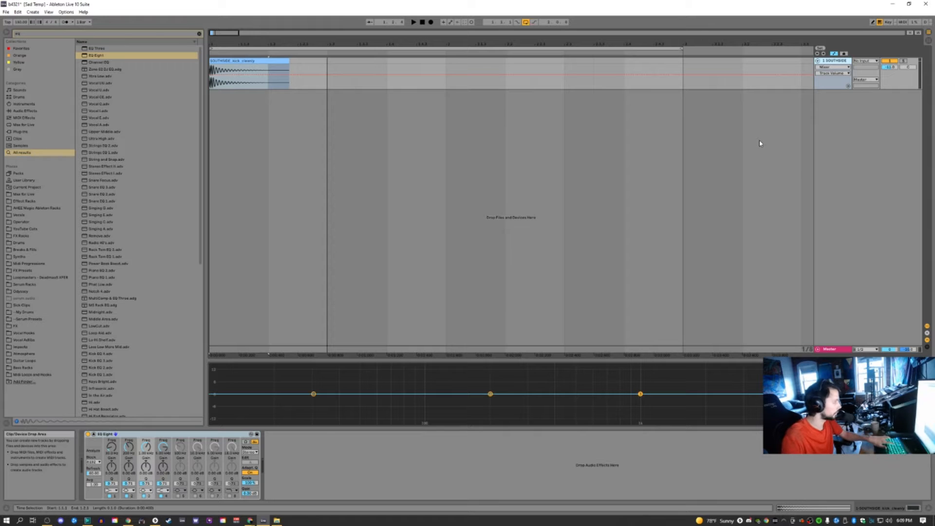
# Step: Insert a new MIDI track below the kick track and load the Operator instrument on it
pyautogui.hotkey('ctrl', 'shift', 't')
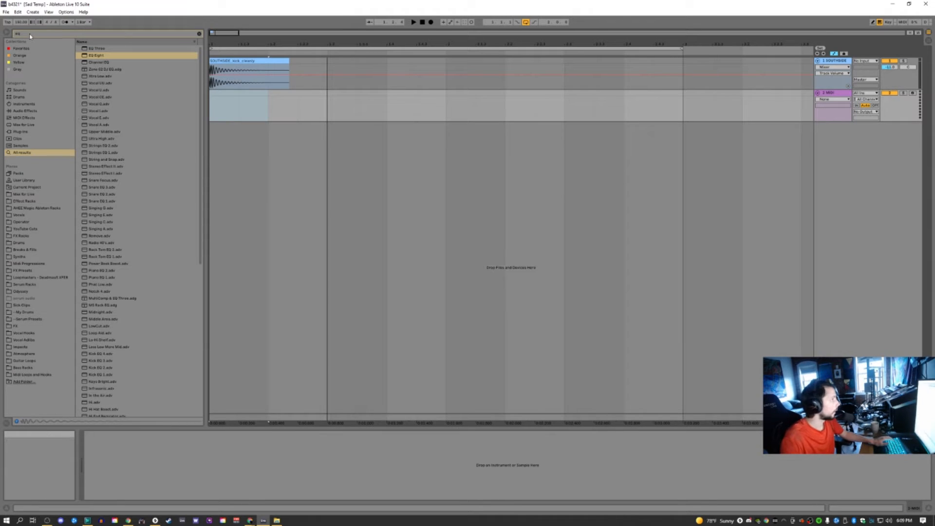
pyautogui.click(92, 34)
pyautogui.write('op')
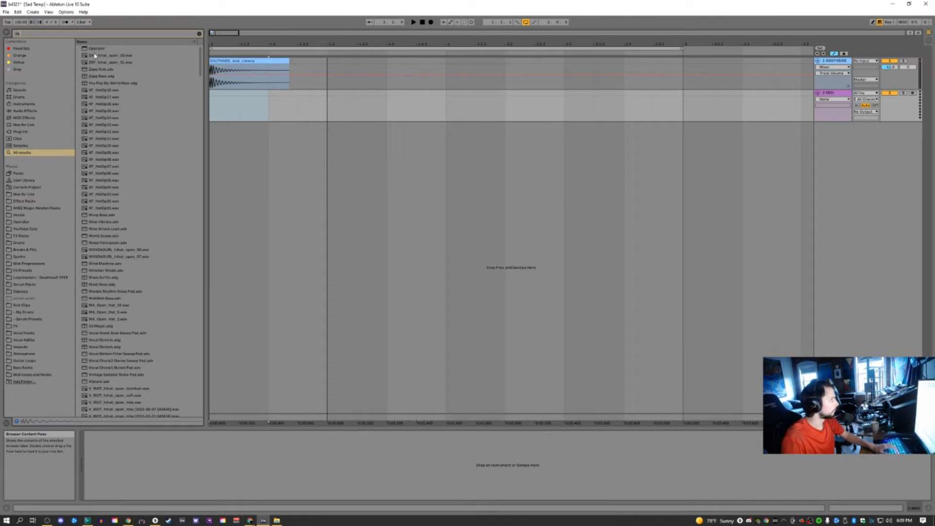
pyautogui.moveTo(95, 49); pyautogui.dragTo(503, 103)
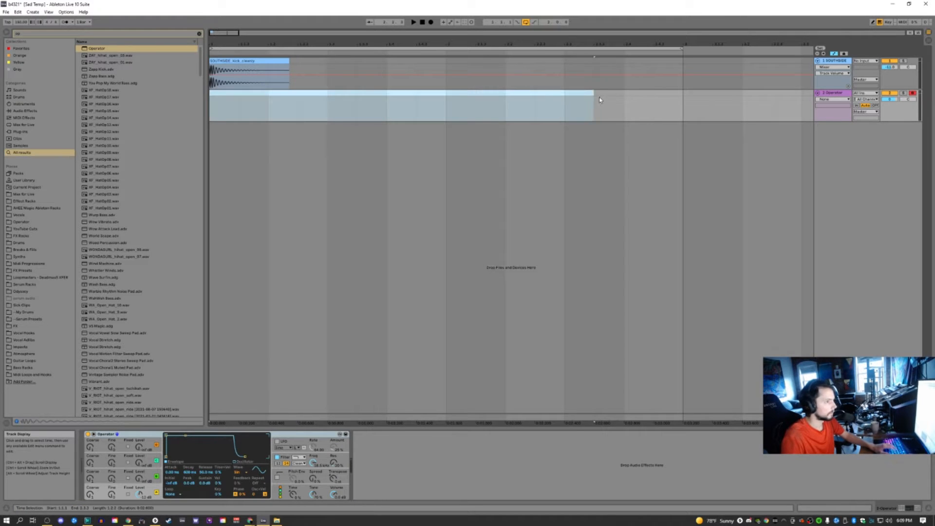
# Step: Create a two-bar MIDI clip on the Operator track with one full-length note, transposed down two octaves
pyautogui.moveTo(599, 98); pyautogui.dragTo(681, 96)
pyautogui.hotkey('ctrl', 'shift', 'm')
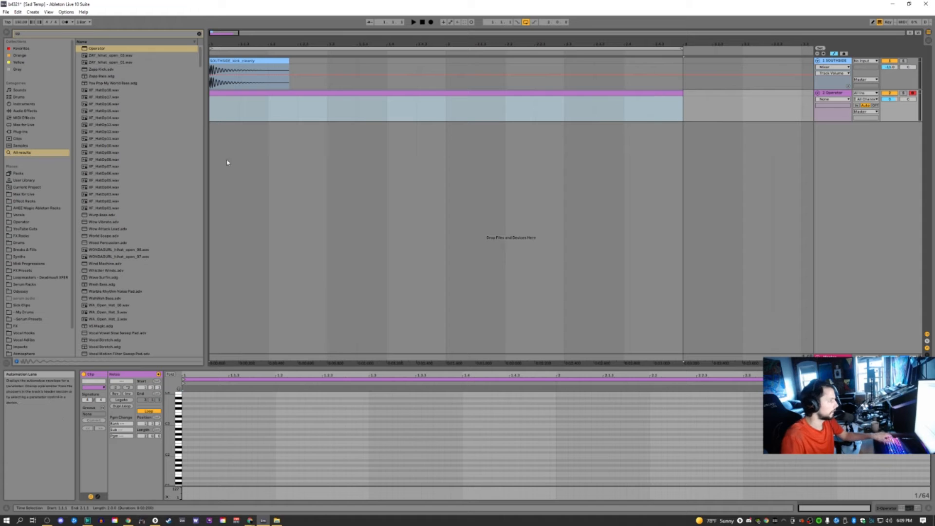
pyautogui.moveTo(185, 436); pyautogui.dragTo(862, 436)
pyautogui.moveTo(924, 437); pyautogui.dragTo(930, 436)
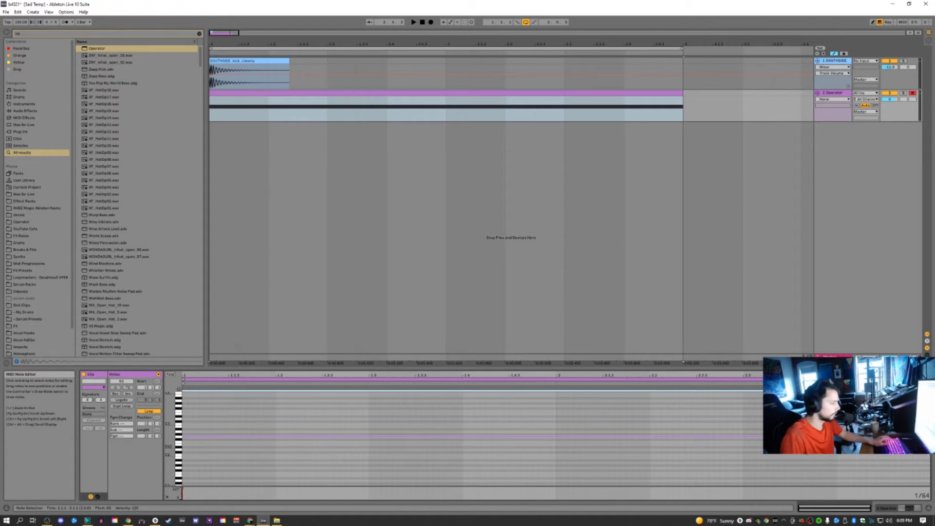
pyautogui.press('Down')
pyautogui.press('Down')
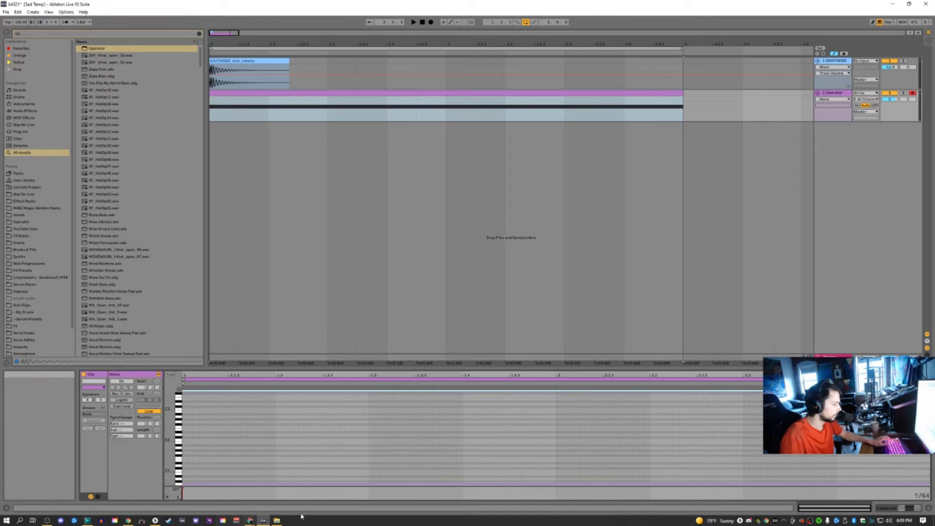
# Step: Play the Operator clip and lower the Operator track's volume while checking its peak level in the mixer
pyautogui.click(890, 99)
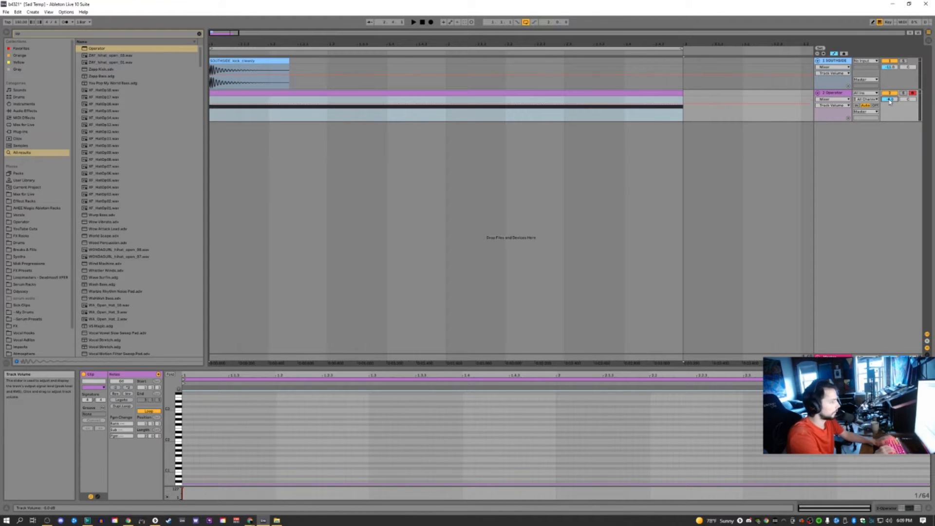
pyautogui.press('Tab')
pyautogui.press('space')
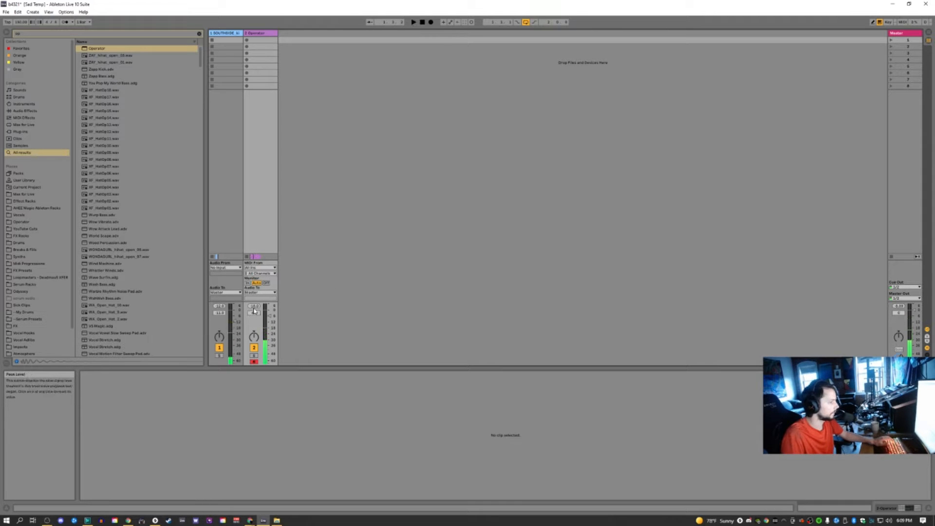
pyautogui.press('Tab')
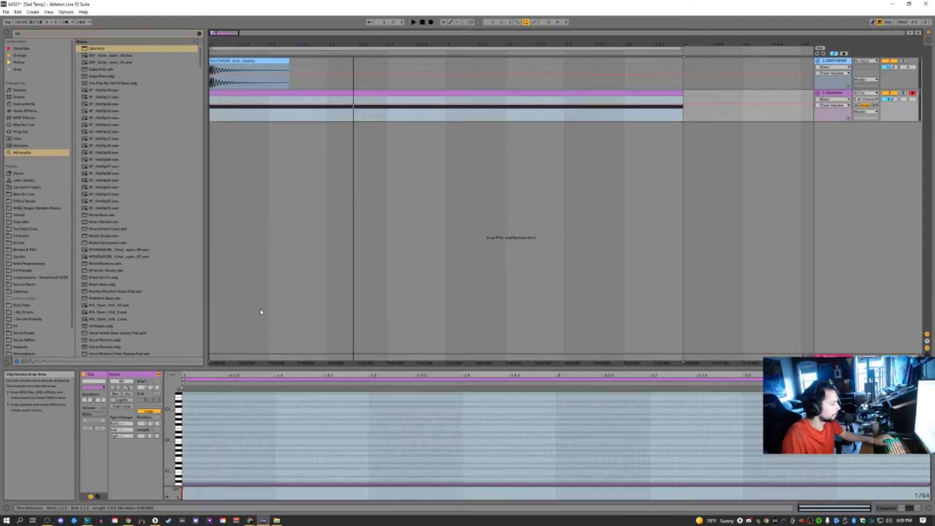
# Step: Set Operator's oscillator A envelope to -inf dB sustain and lengthen its decay to about 7 seconds
pyautogui.click(259, 119)
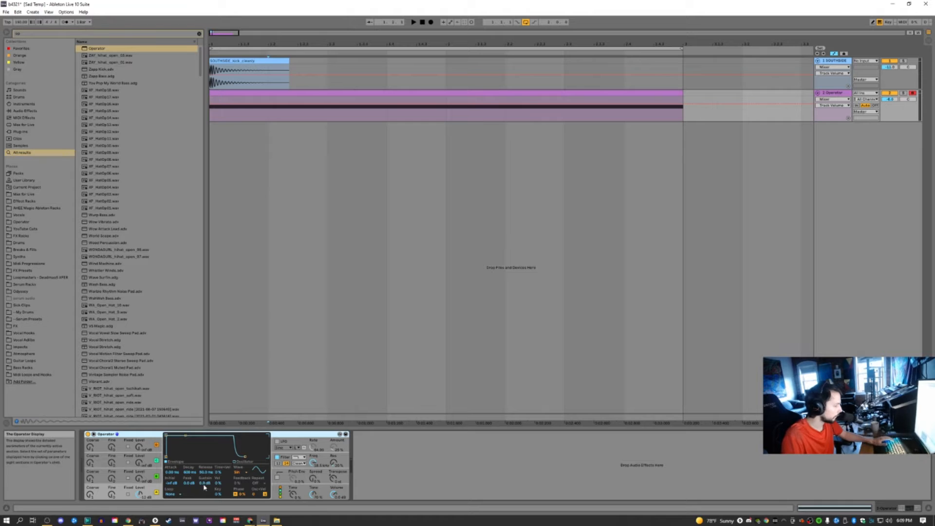
pyautogui.moveTo(204, 484); pyautogui.dragTo(204, 504)
pyautogui.click(189, 472)
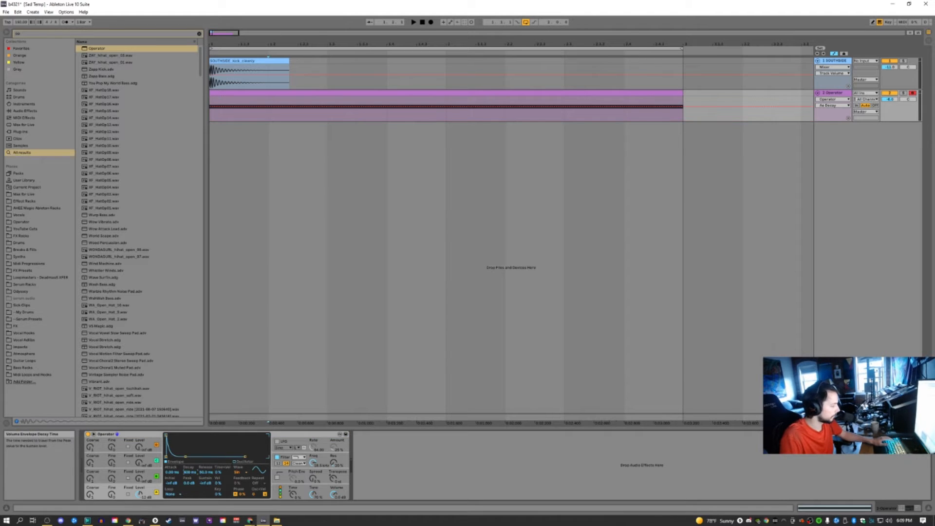
pyautogui.moveTo(189, 472); pyautogui.dragTo(189, 453)
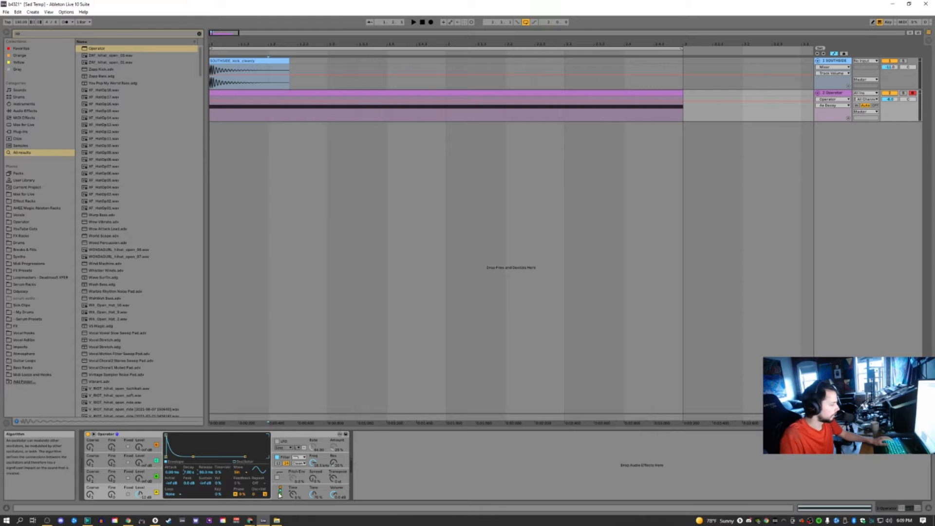
# Step: Limit Operator to 1 voice in its global settings
pyautogui.click(295, 493)
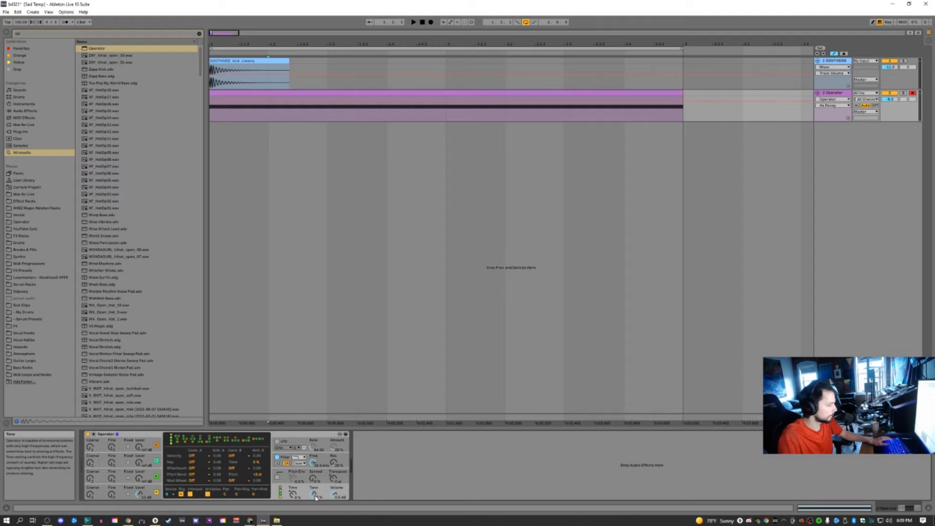
pyautogui.click(168, 494)
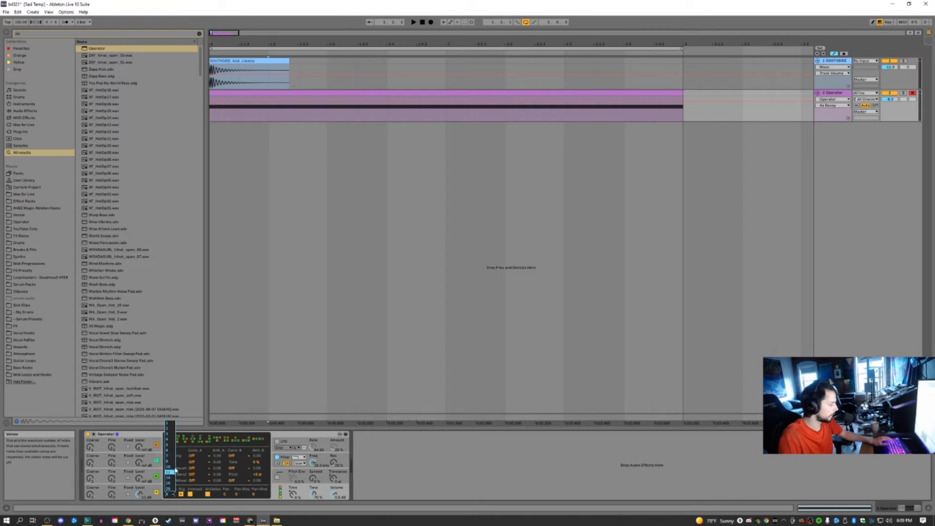
pyautogui.click(170, 424)
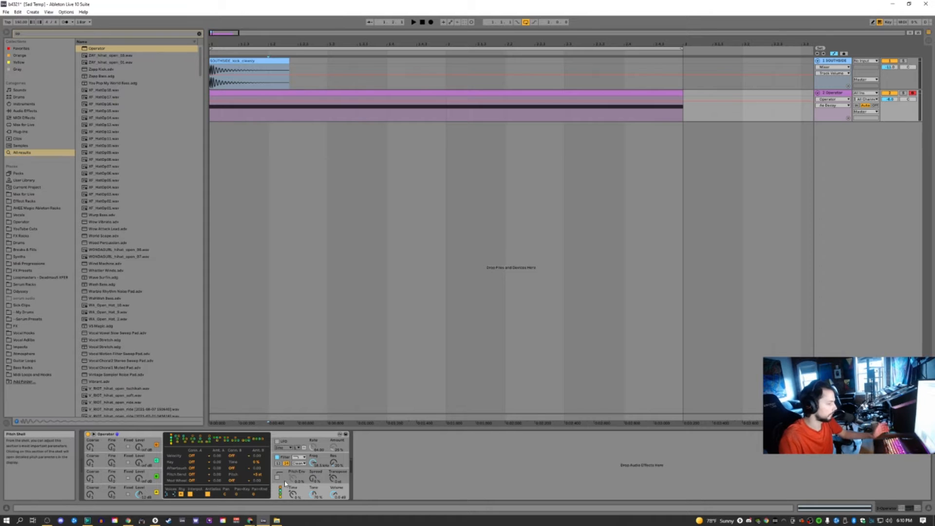
# Step: Show oscillator A's harmonic waveform editor in Operator and raise the first harmonic to full level
pyautogui.click(161, 491)
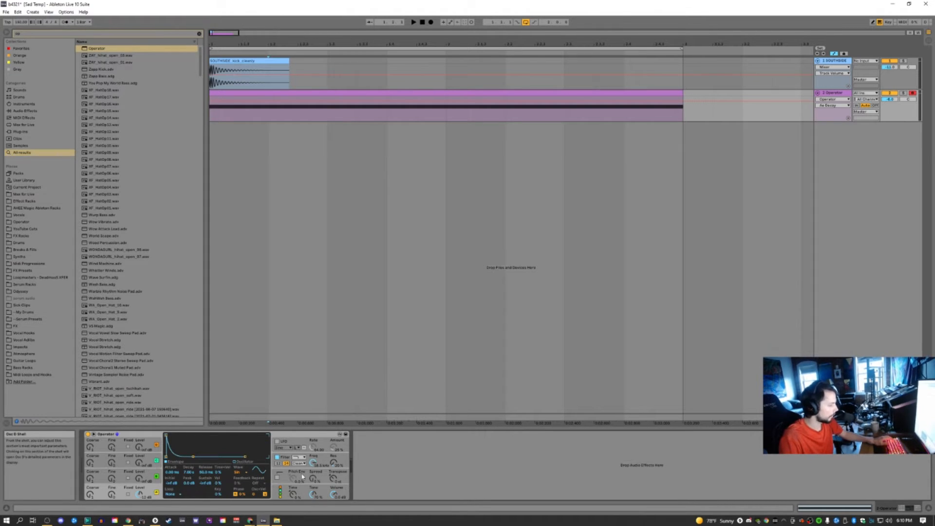
pyautogui.click(260, 472)
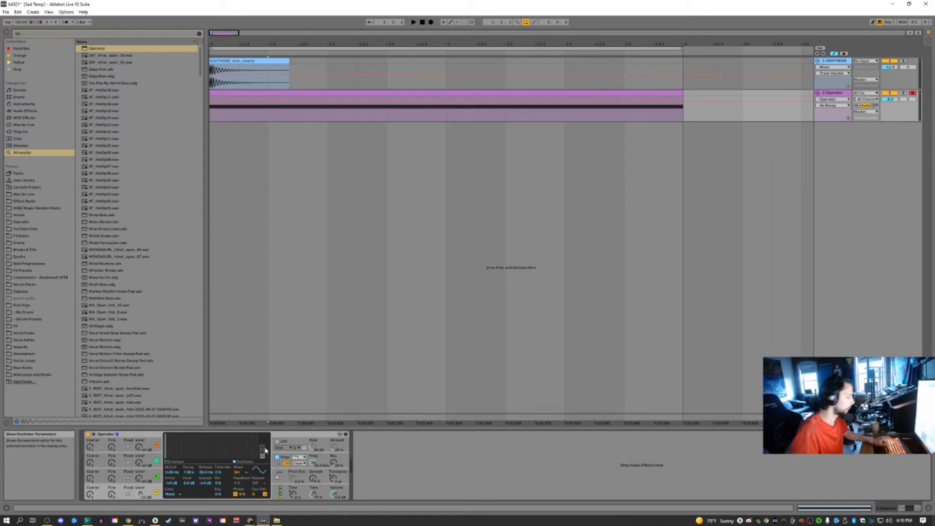
pyautogui.click(167, 435)
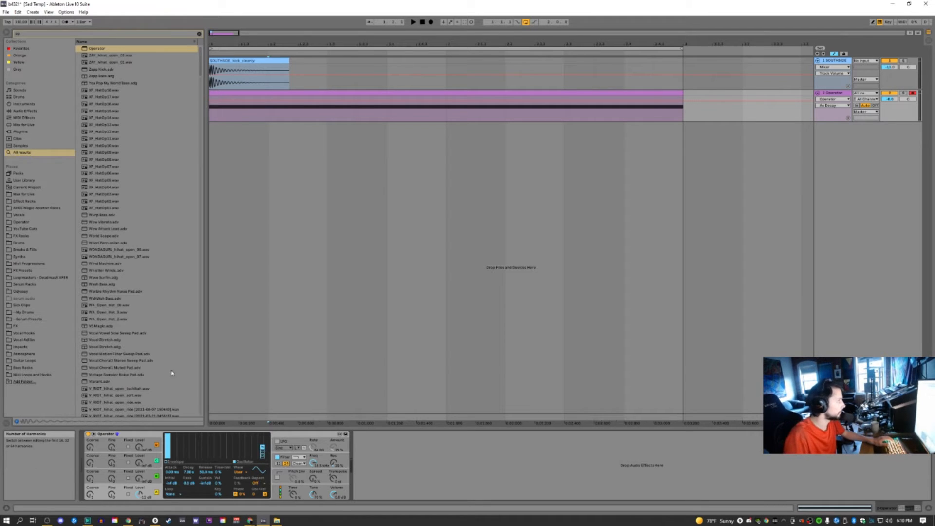
# Step: Find EQ Eight in the browser and add it after Operator on the MIDI track
pyautogui.write('eq')
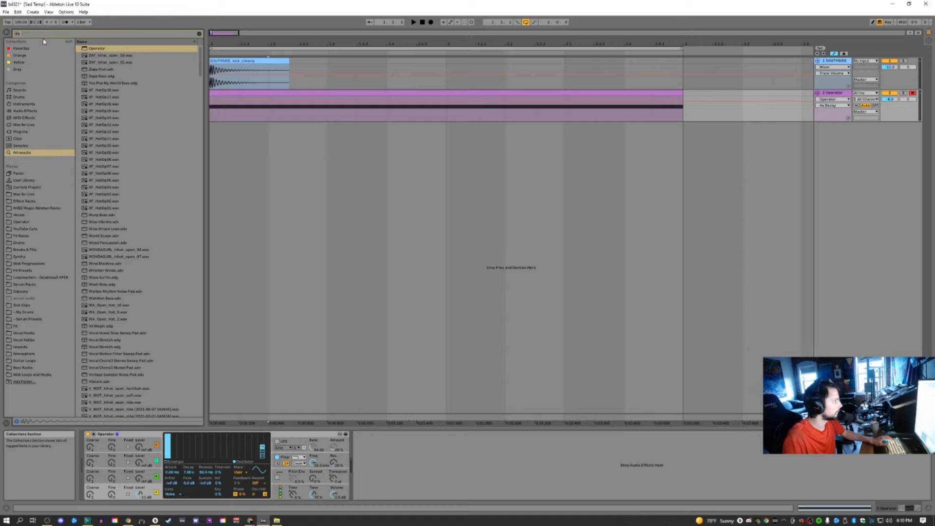
pyautogui.press('Return')
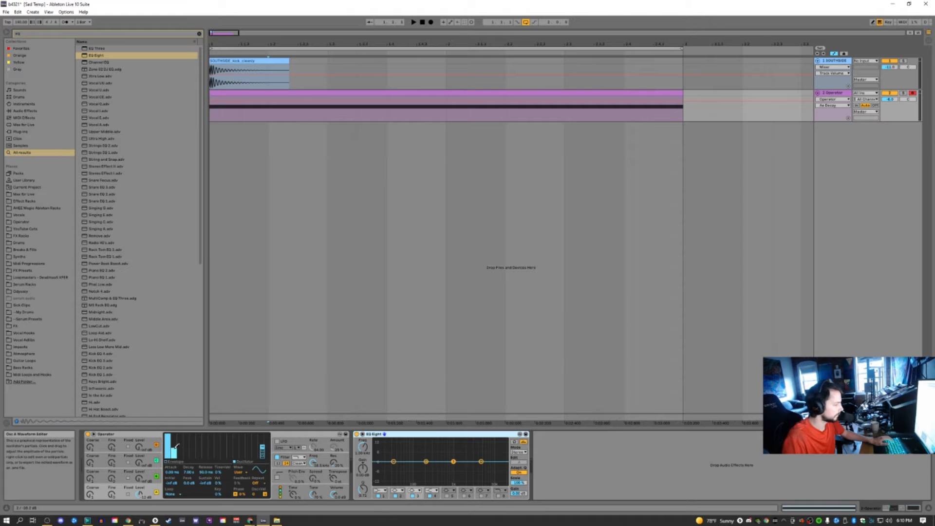
# Step: Draw progressively lower harmonics up to the fifth in Operator's oscillator A waveform while auditioning the loop against the kick
pyautogui.press('space')
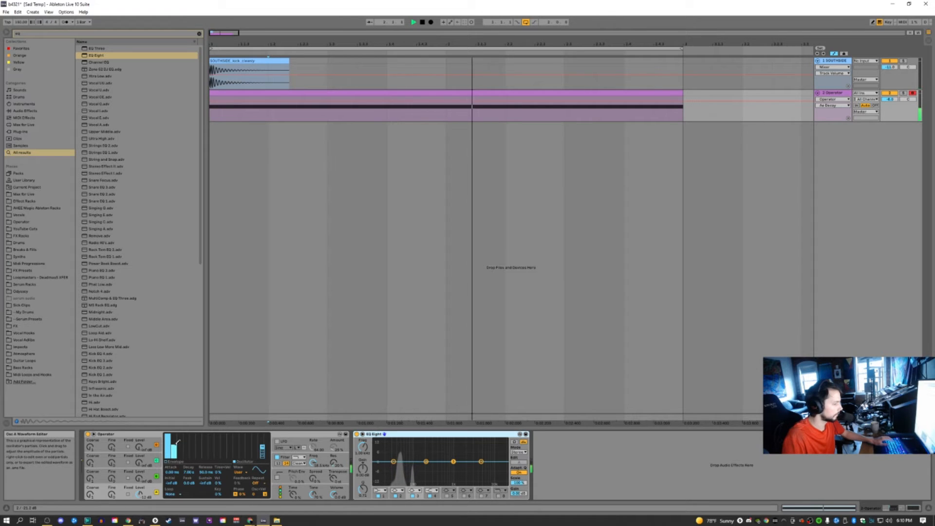
pyautogui.press('space')
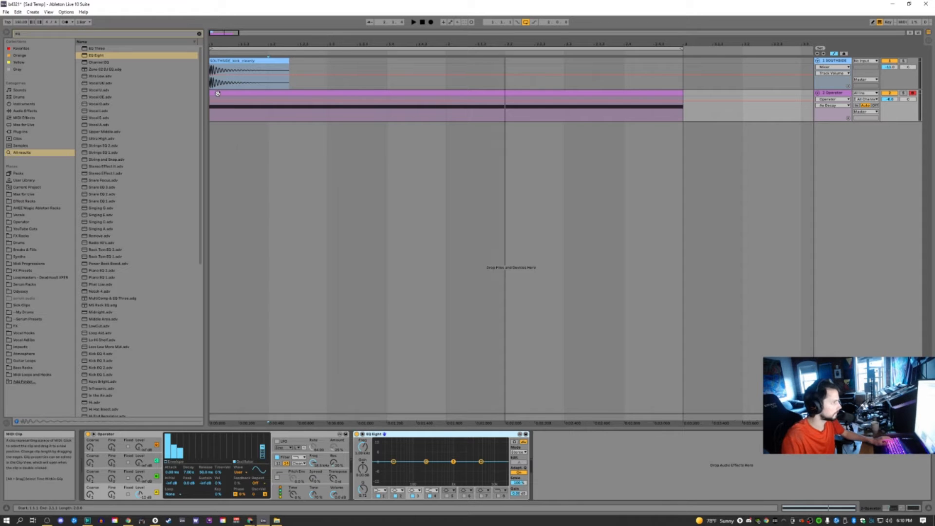
pyautogui.click(249, 96)
pyautogui.press('space')
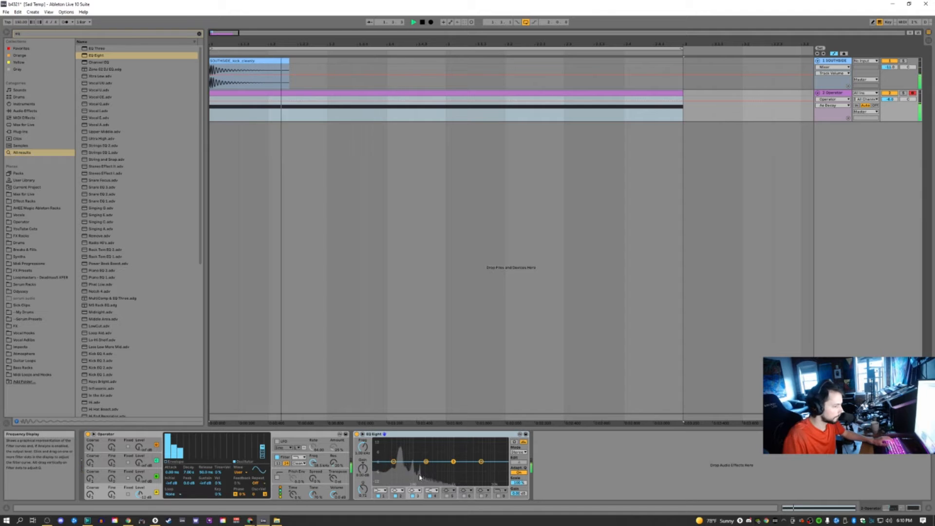
pyautogui.press('space')
pyautogui.press('space')
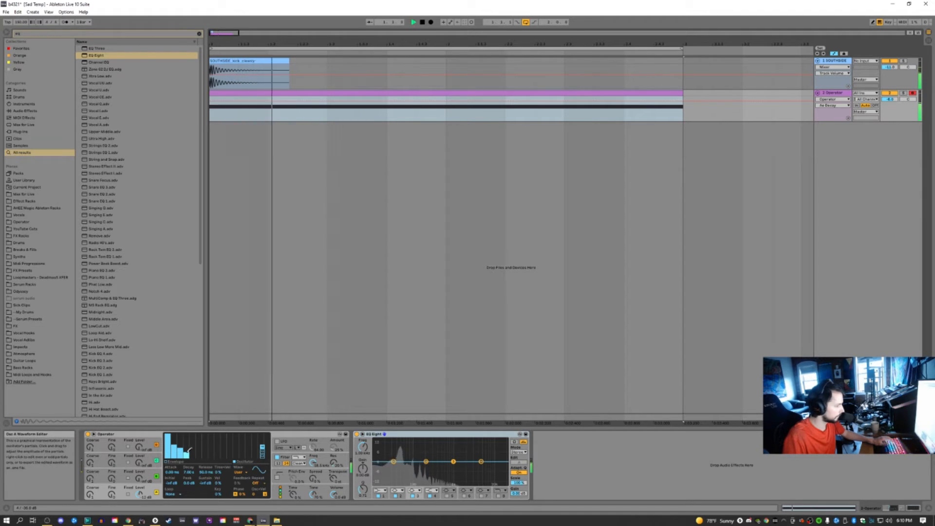
pyautogui.press('space')
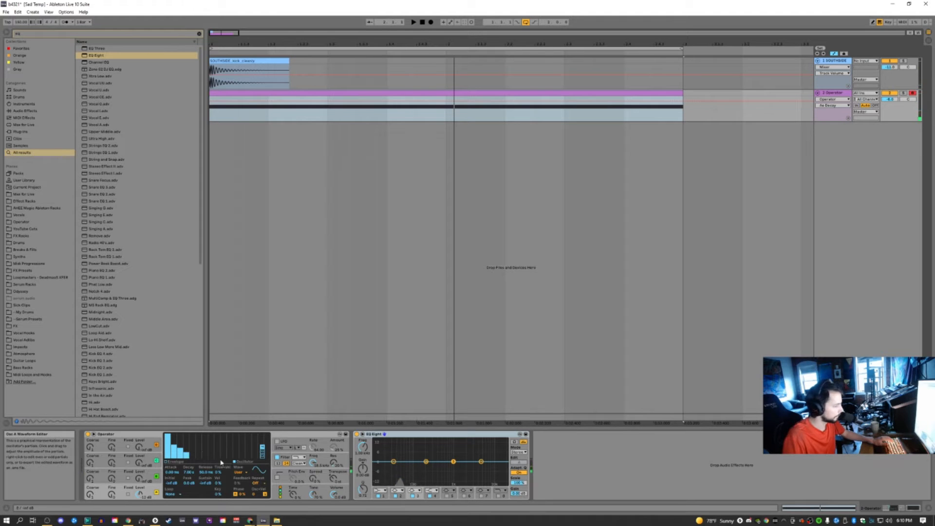
pyautogui.press('space')
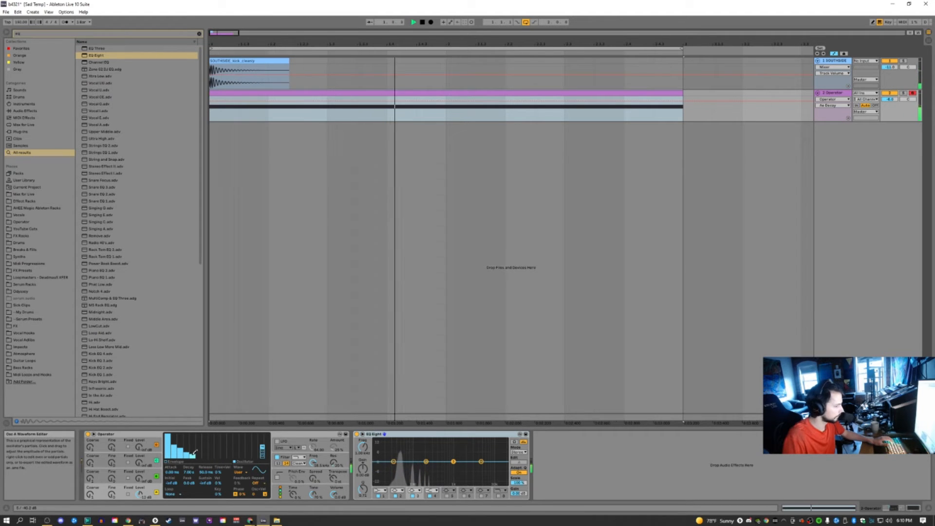
pyautogui.press('space')
# Step: Find the Erosion effect in the browser and insert it between Operator and EQ Eight
pyautogui.click(247, 86)
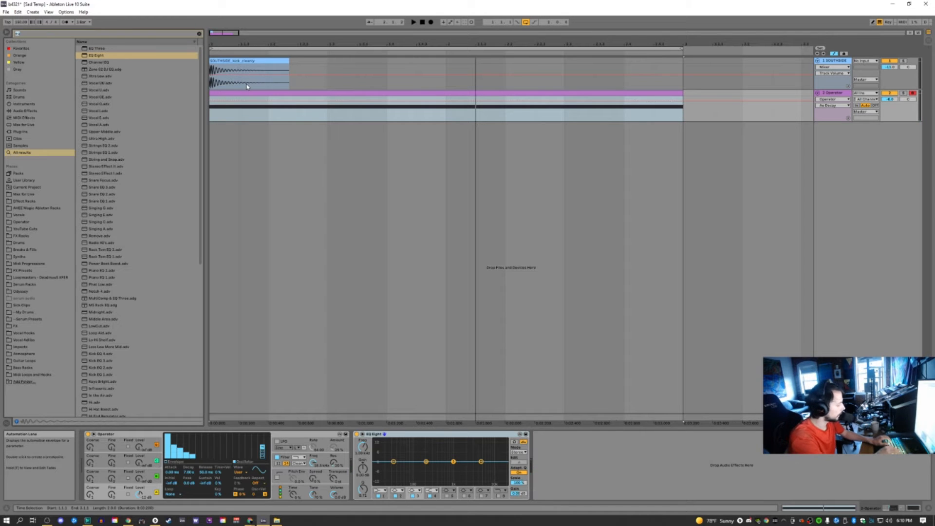
pyautogui.hotkey('ctrl', 'f')
pyautogui.write('ero')
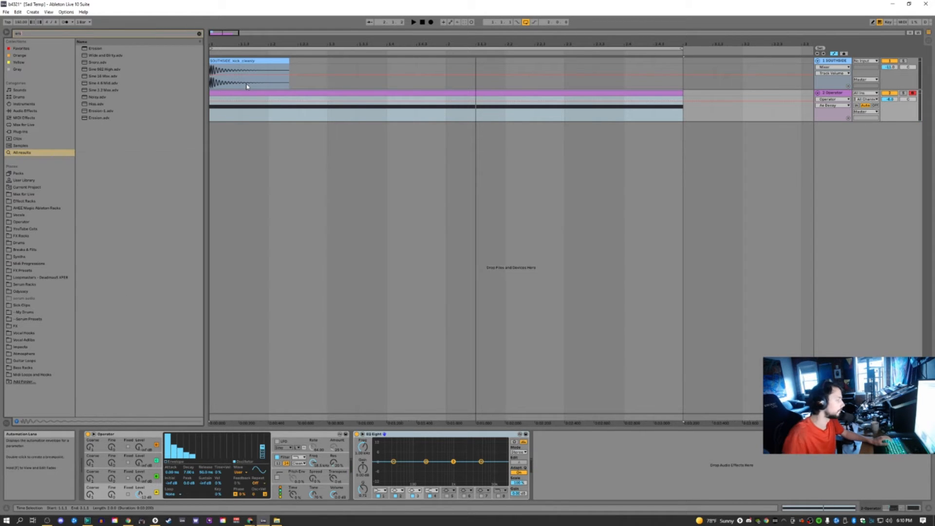
pyautogui.moveTo(90, 50); pyautogui.dragTo(377, 456)
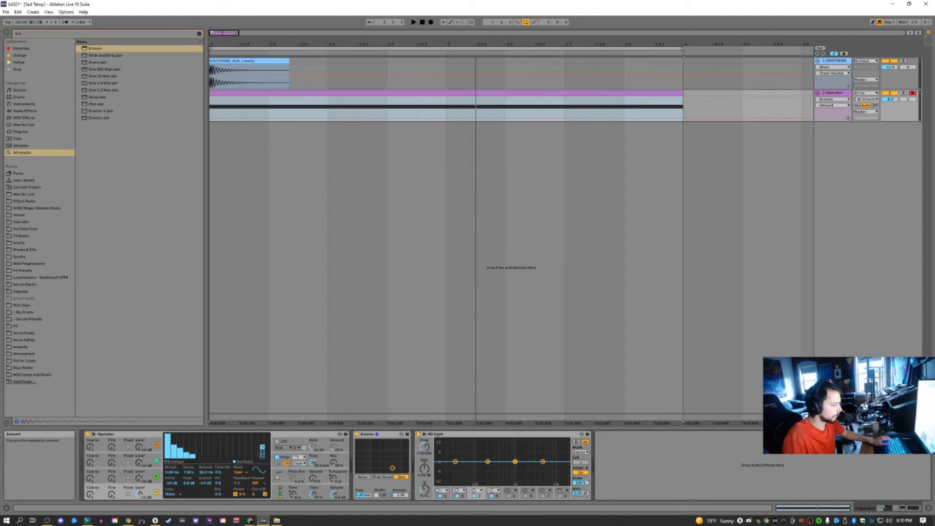
# Step: Switch Erosion to Wide Noise mode, widen its noise band, and audition the processed bass
pyautogui.click(382, 477)
pyautogui.moveTo(392, 468); pyautogui.dragTo(394, 452)
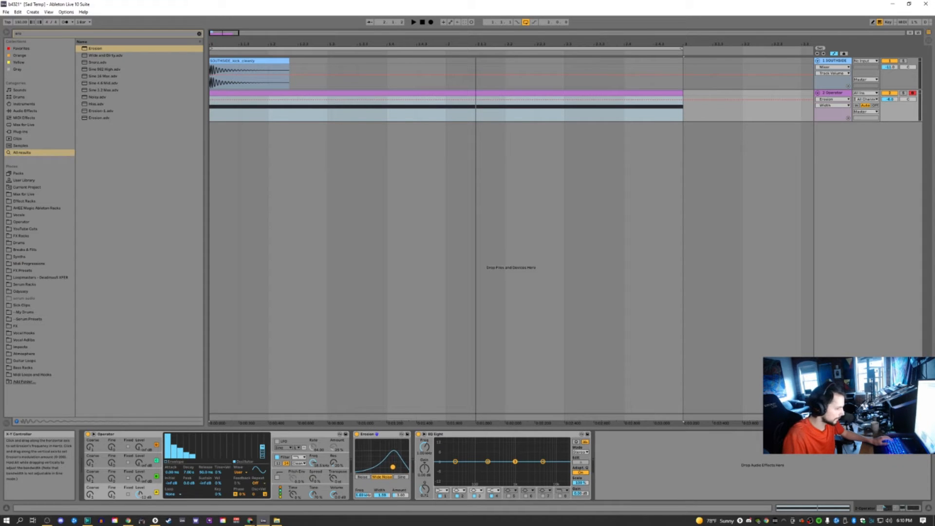
pyautogui.press('space')
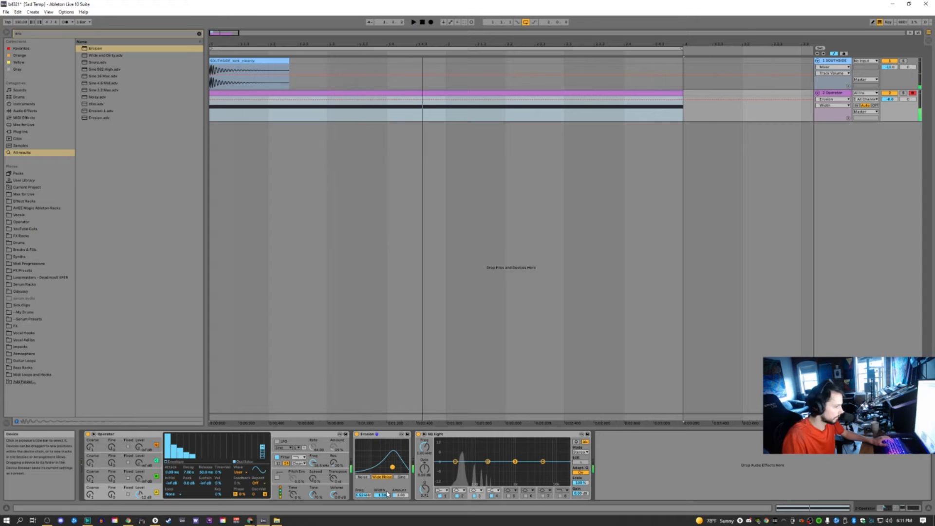
pyautogui.press('space')
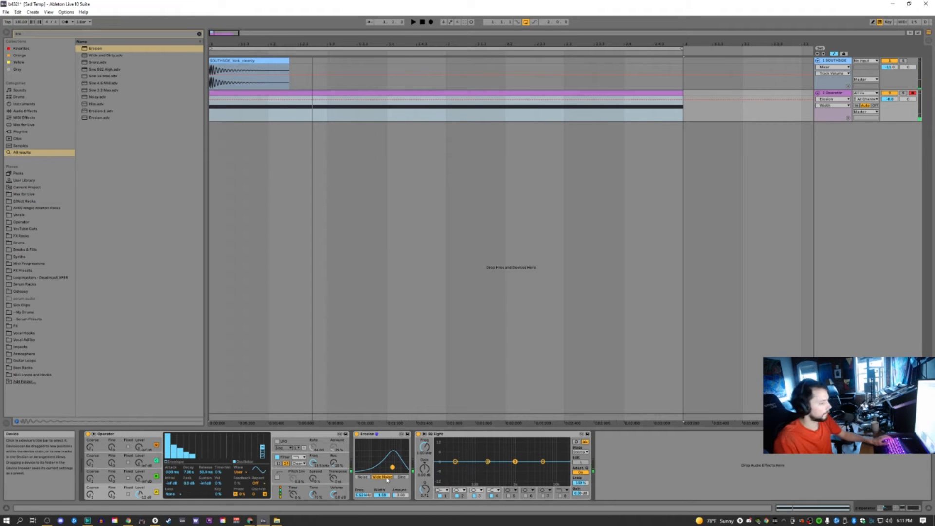
# Step: Rename the bass track as SUB and the kick sample track as Kick
pyautogui.press('Tab')
pyautogui.press('Tab')
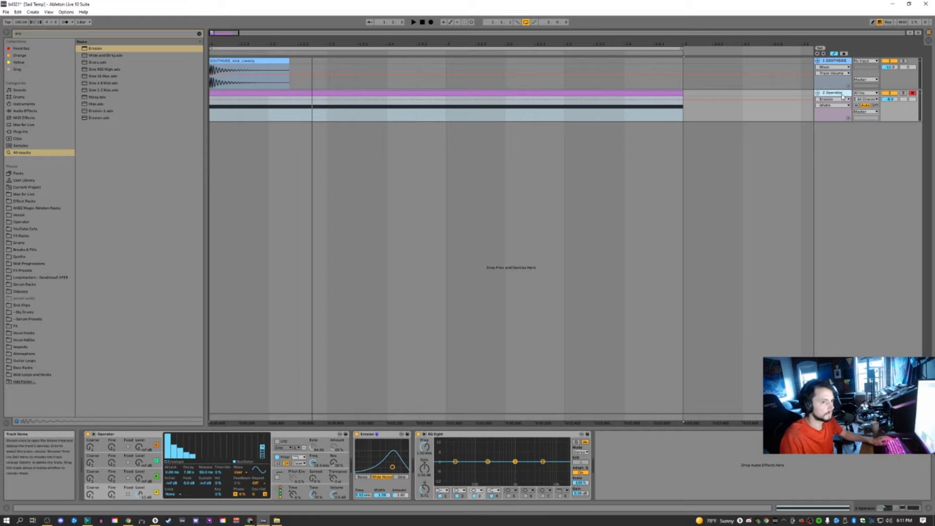
pyautogui.write('SUB')
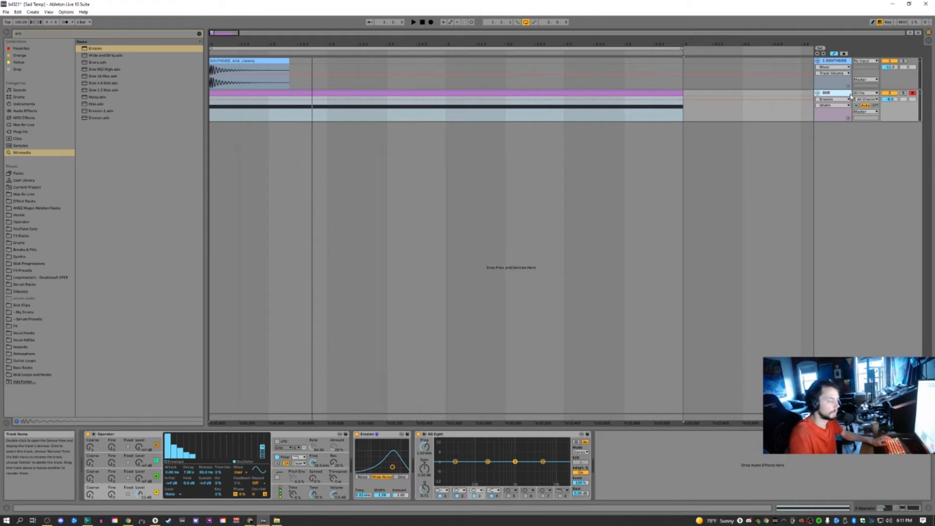
pyautogui.click(899, 83)
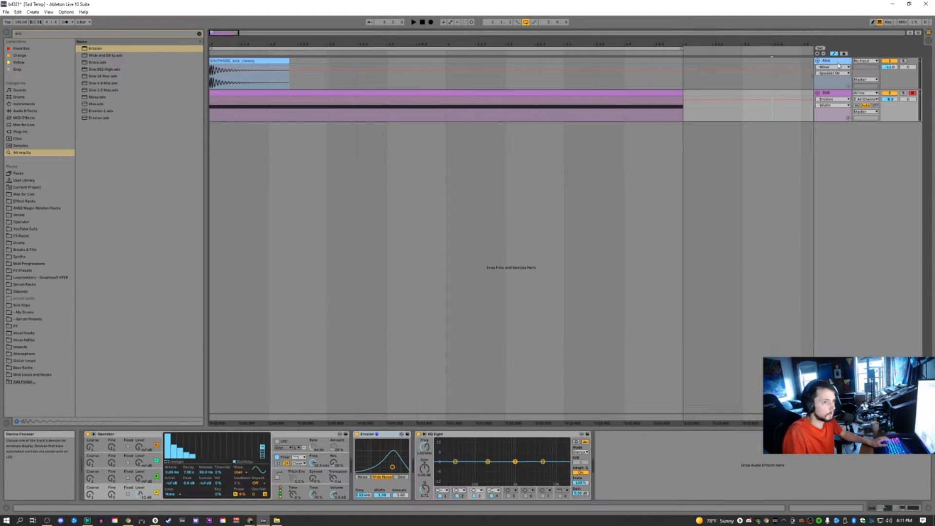
# Step: Insert a new MIDI track and place it above the Kick track
pyautogui.click(827, 61)
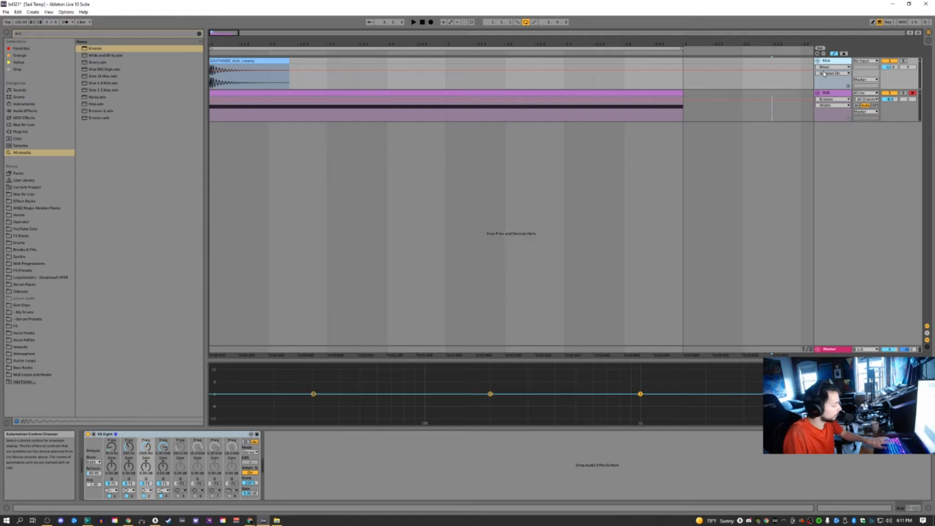
pyautogui.hotkey('ctrl', 'shift', 't')
pyautogui.moveTo(840, 93); pyautogui.dragTo(835, 60)
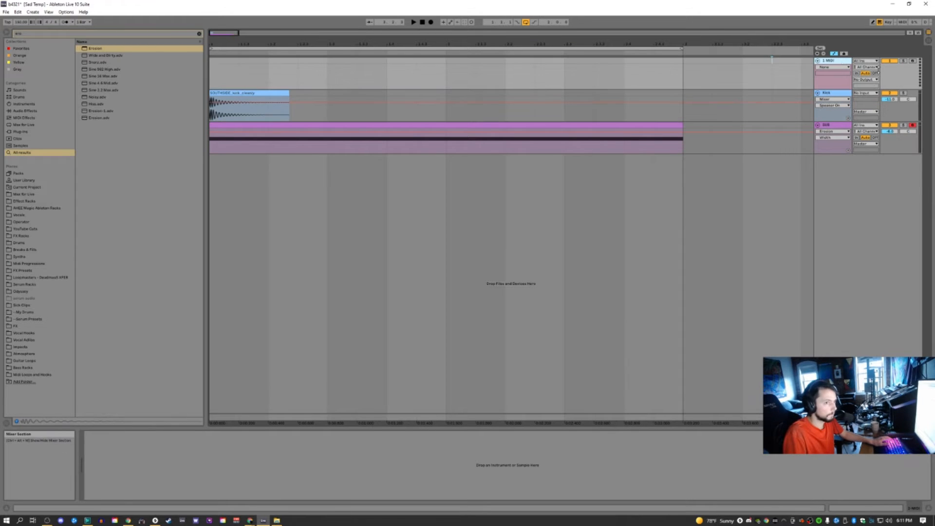
# Step: Search the browser for Operator and load it onto the new MIDI track
pyautogui.click(45, 33)
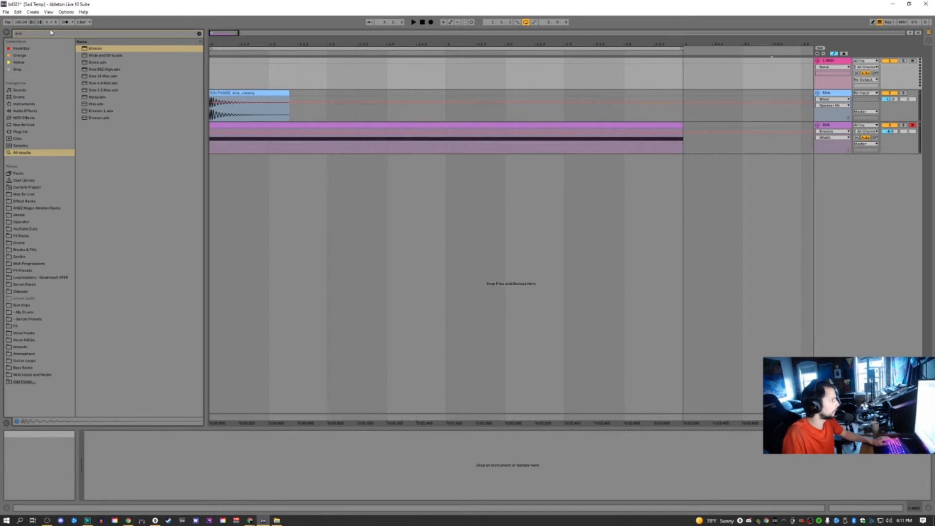
pyautogui.press('BackSpace')
pyautogui.press('BackSpace')
pyautogui.press('BackSpace')
pyautogui.write('op')
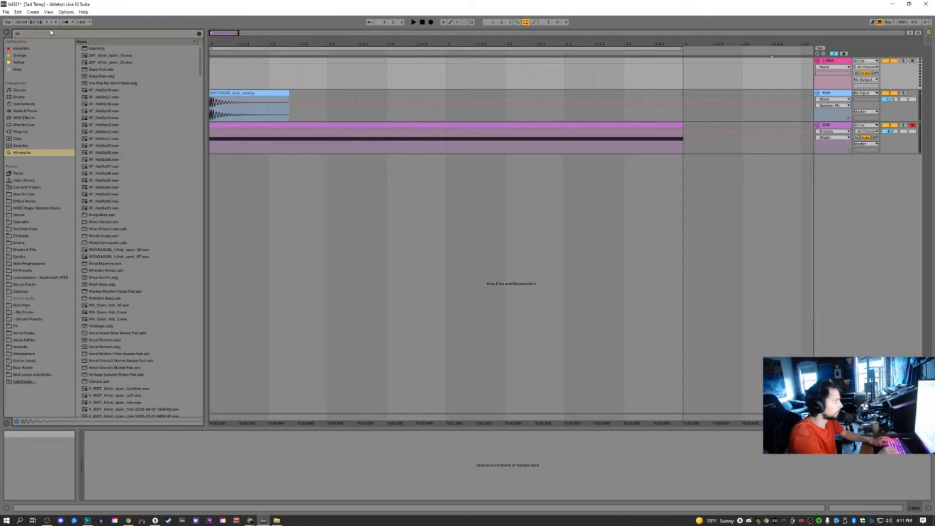
pyautogui.press('Down')
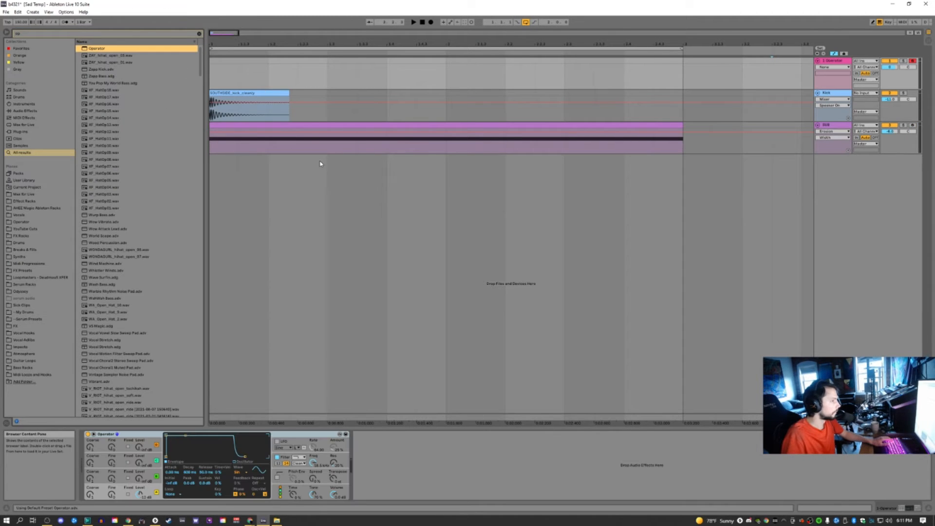
pyautogui.press('Return')
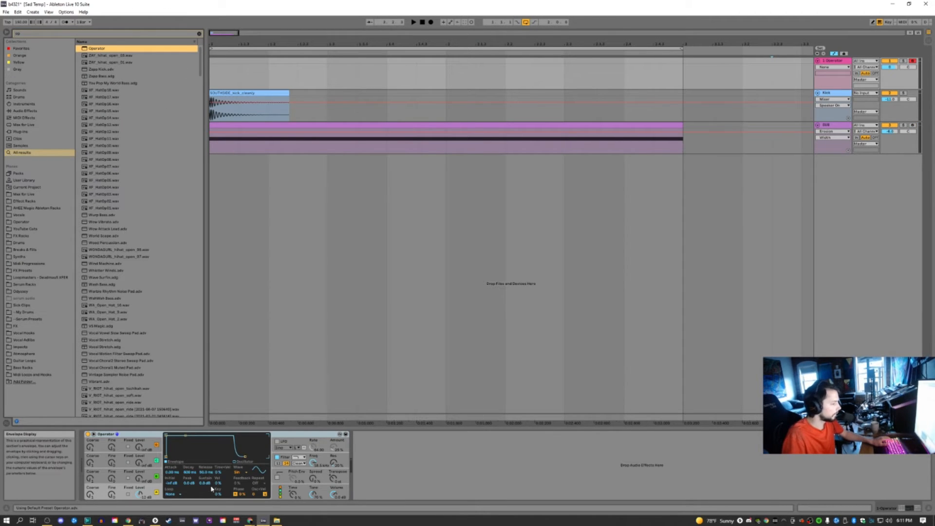
# Step: Give the new Operator -inf dB sustain and about 73 ms decay, and lower its track volume to -inf
pyautogui.moveTo(211, 487); pyautogui.dragTo(211, 512)
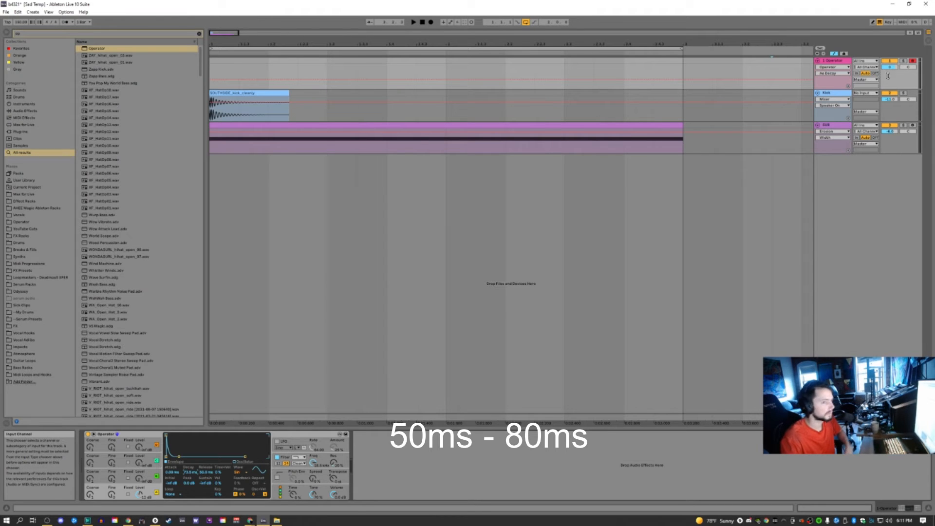
pyautogui.moveTo(890, 68); pyautogui.dragTo(845, 190)
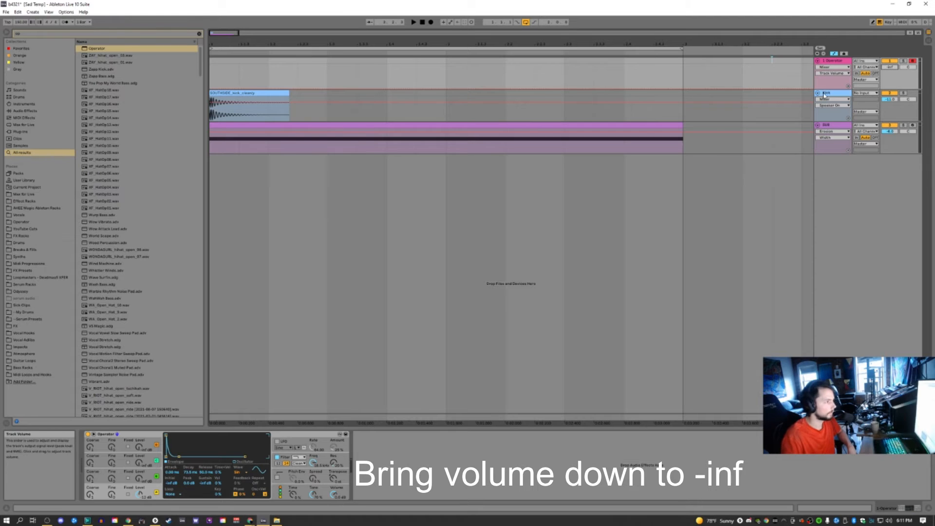
# Step: Create a MIDI clip as long as the SUB clip on the new Operator track and draw a short note at its start
pyautogui.moveTo(214, 70); pyautogui.dragTo(652, 63)
pyautogui.hotkey('ctrl', 'shift', 'm')
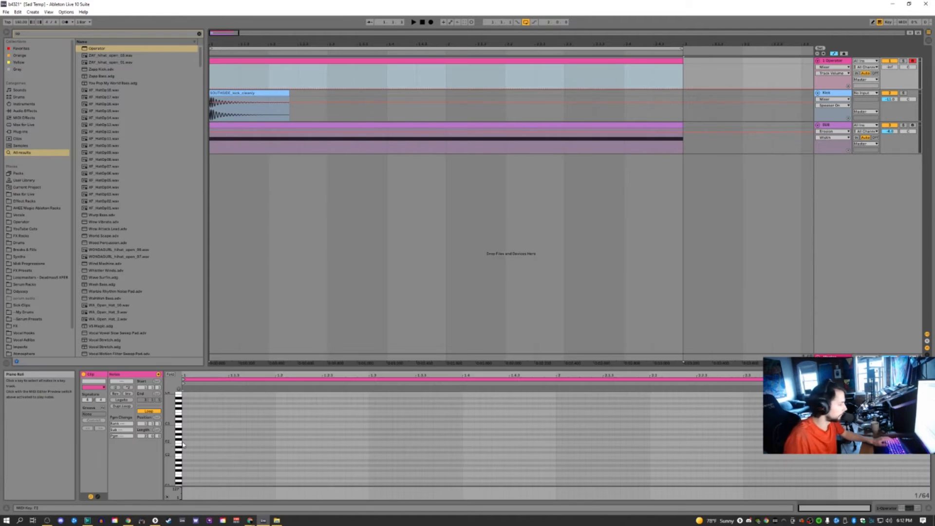
pyautogui.moveTo(187, 437); pyautogui.dragTo(212, 437)
# Step: Find Multiband Dynamics in the browser and insert it between Erosion and EQ Eight on the SUB track
pyautogui.click(242, 149)
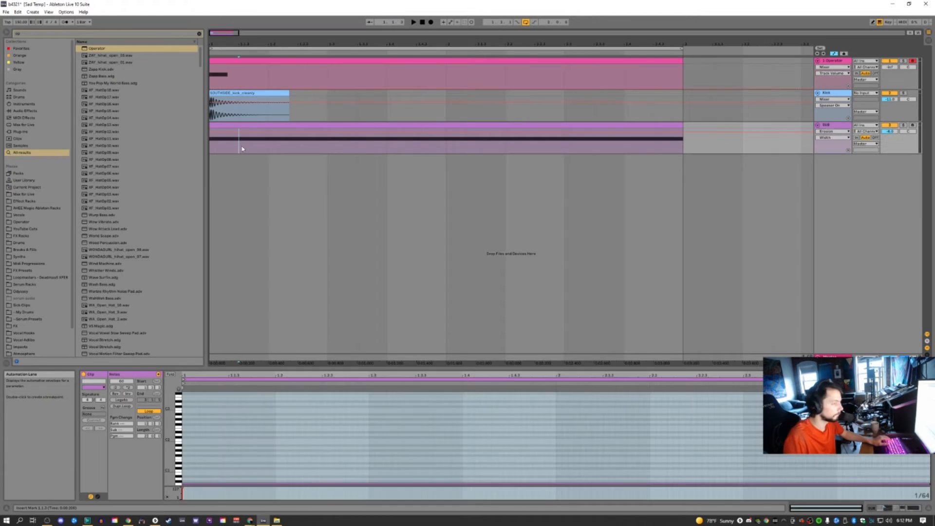
pyautogui.hotkey('shift', 'Tab')
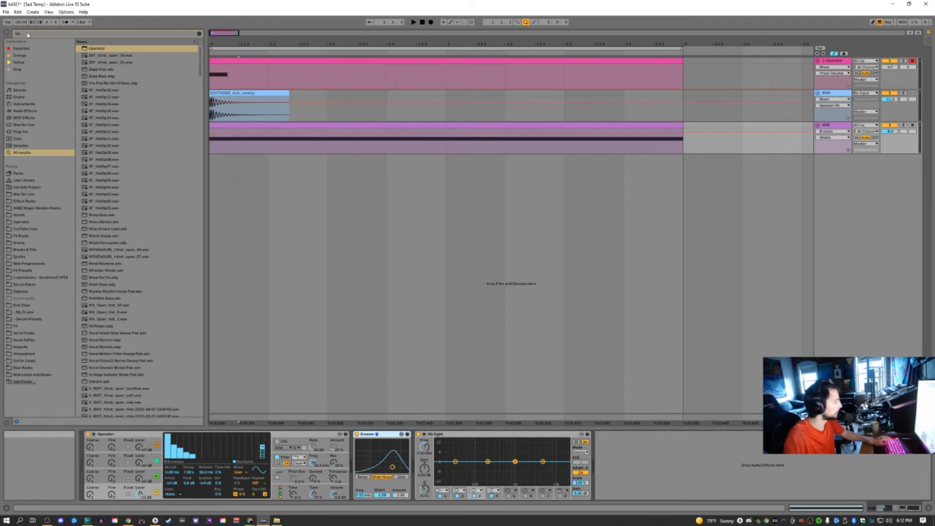
pyautogui.write('mul')
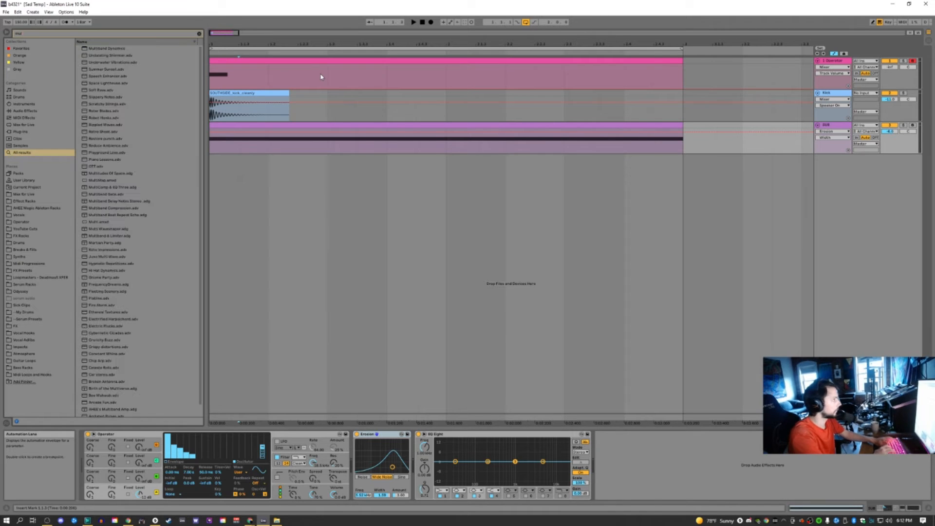
pyautogui.moveTo(91, 49); pyautogui.dragTo(414, 492)
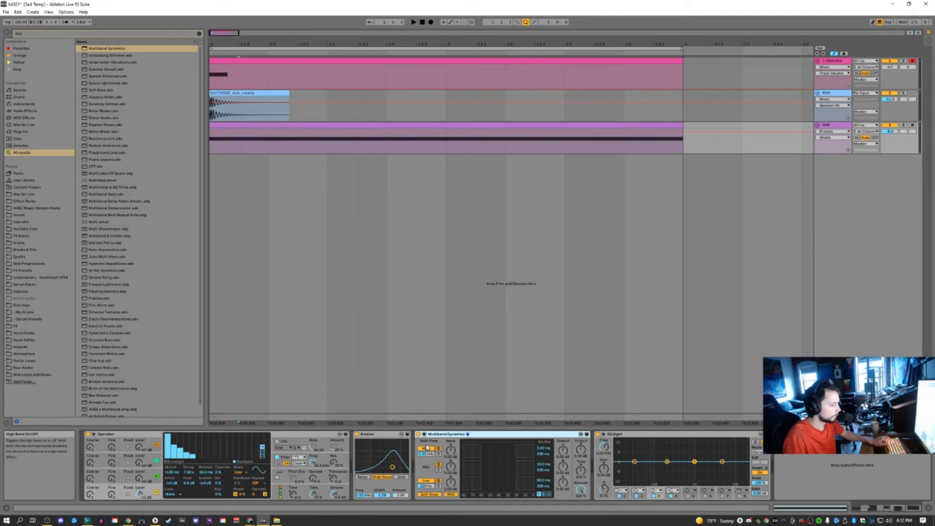
# Step: Enable the sidechain in Multiband Dynamics and take its input from the new Operator trigger track
pyautogui.click(425, 435)
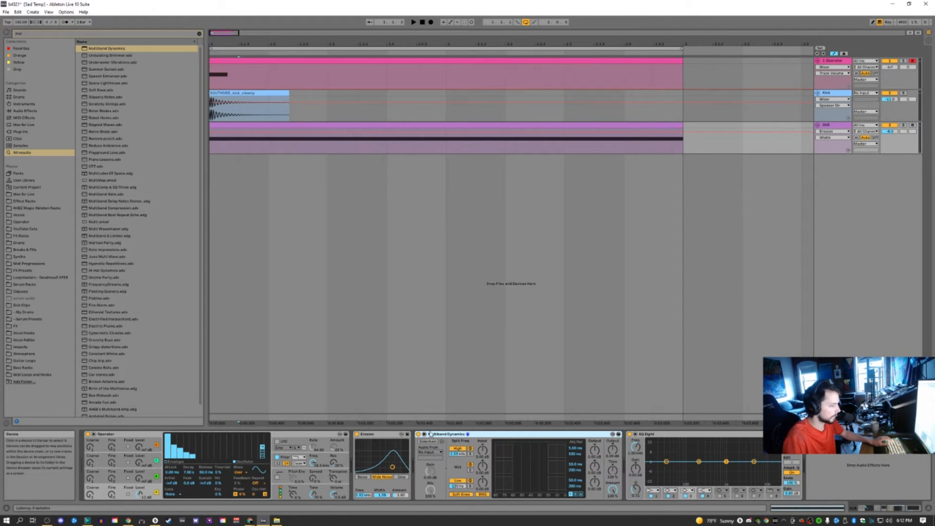
pyautogui.click(426, 442)
pyautogui.click(428, 453)
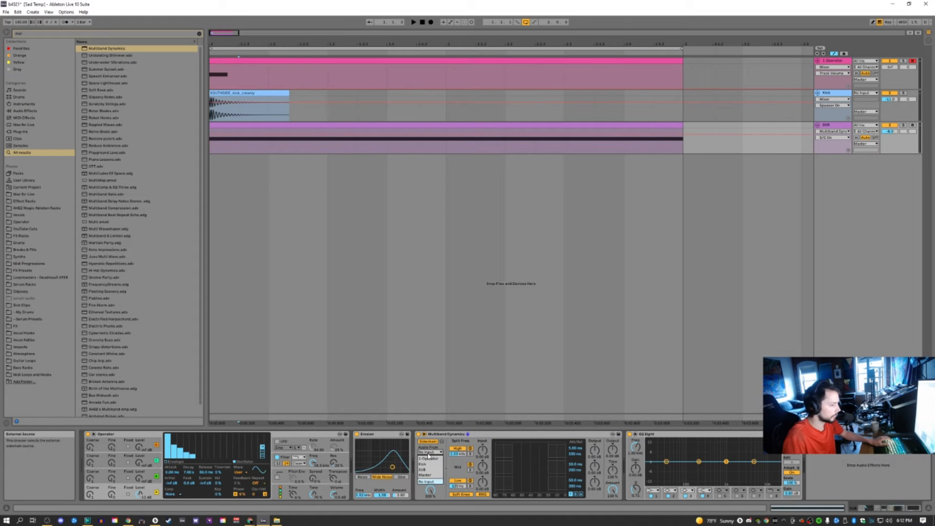
pyautogui.click(430, 459)
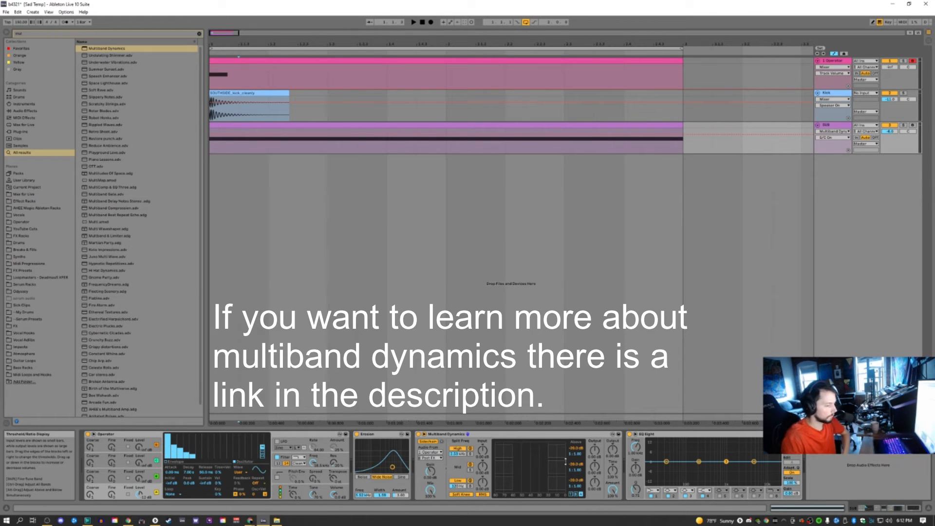
# Step: Raise the low band's above-threshold compression ratio in Multiband Dynamics and lower that threshold to about -44 dB
pyautogui.click(571, 486)
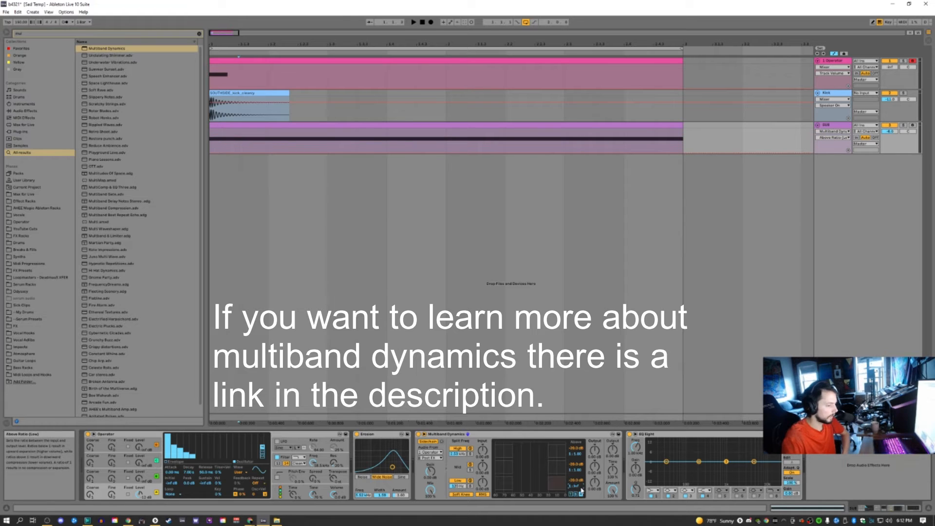
pyautogui.moveTo(576, 480); pyautogui.dragTo(576, 500)
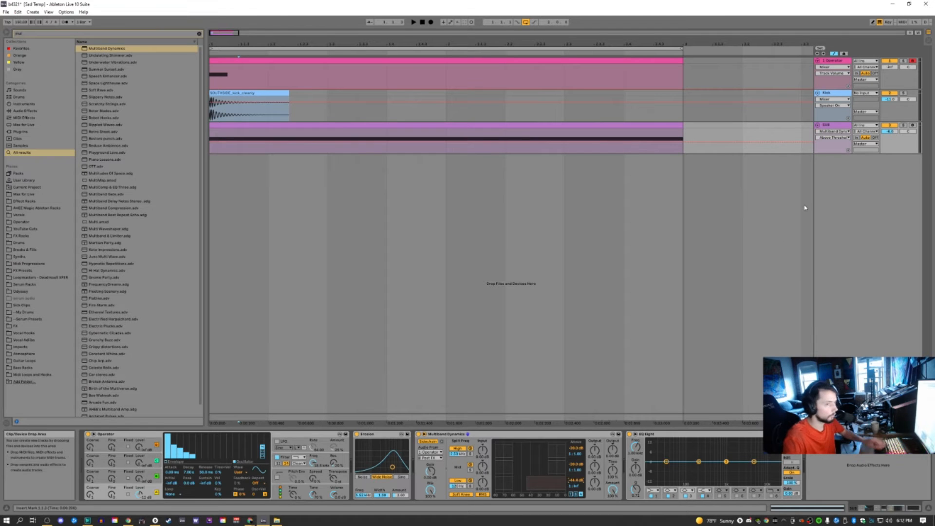
# Step: Play the arrangement to check how the sidechained SUB sounds with the kick
pyautogui.click(832, 94)
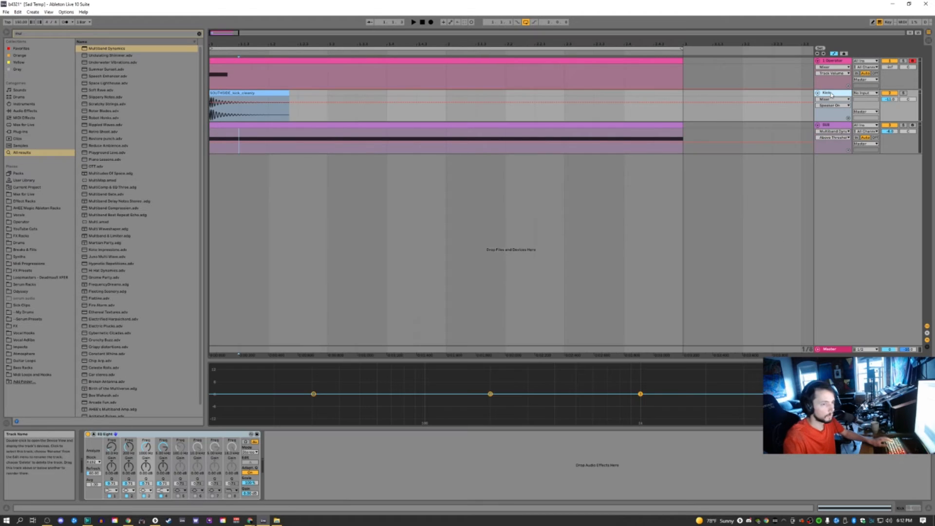
pyautogui.click(238, 142)
pyautogui.press('space')
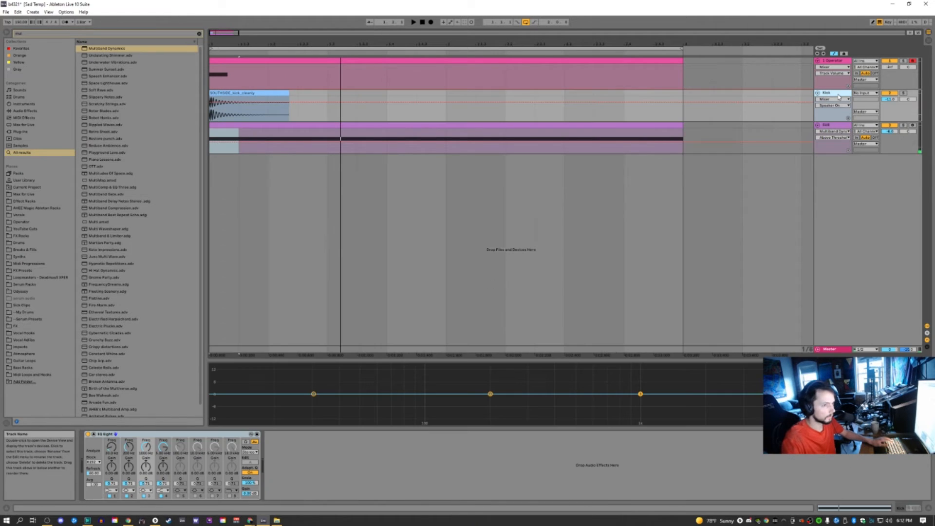
# Step: Insert a new audio track below Kick and set its audio input to the SUB track
pyautogui.click(841, 108)
pyautogui.hotkey('ctrl', 't')
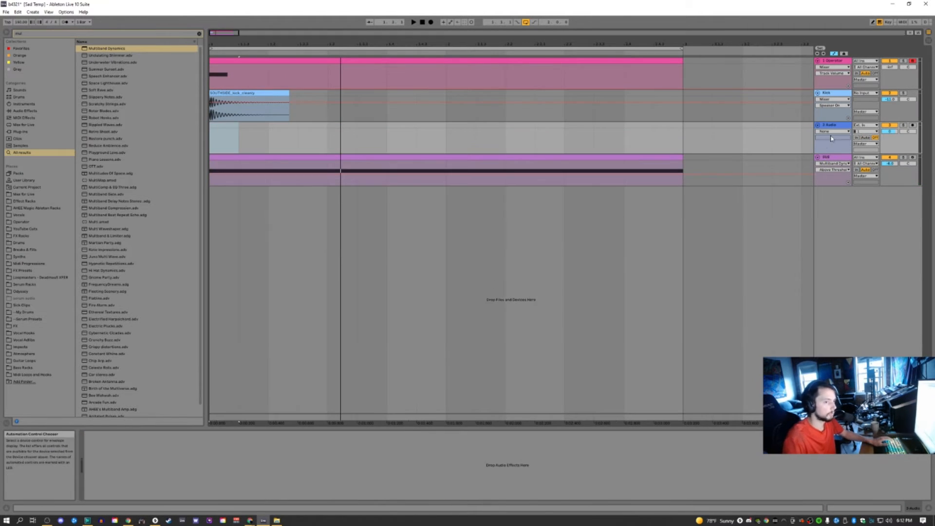
pyautogui.click(862, 126)
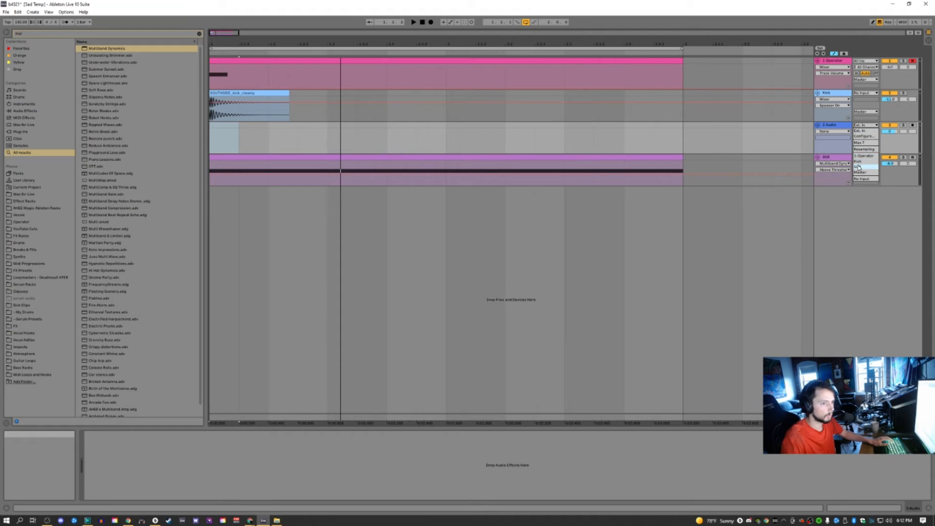
pyautogui.click(859, 167)
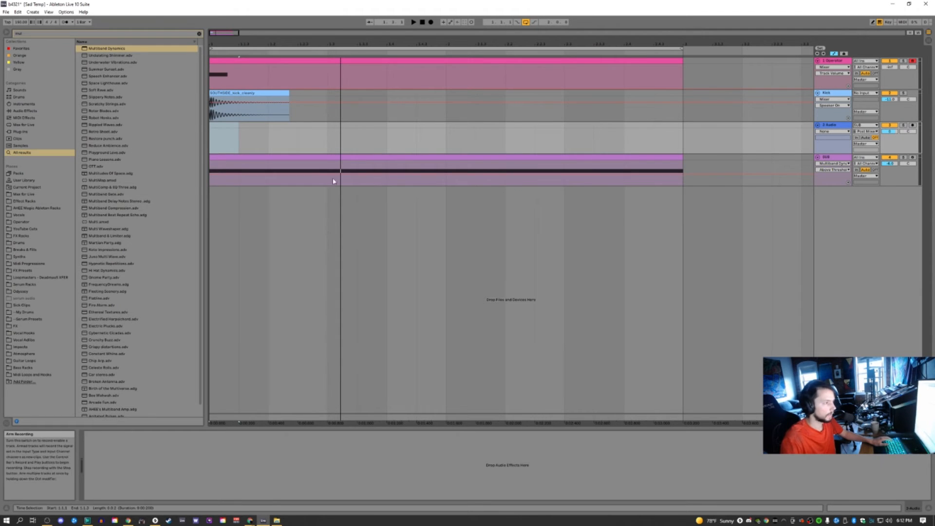
# Step: Arm the new audio track and record the sidechained SUB output from the start of the arrangement
pyautogui.click(239, 183)
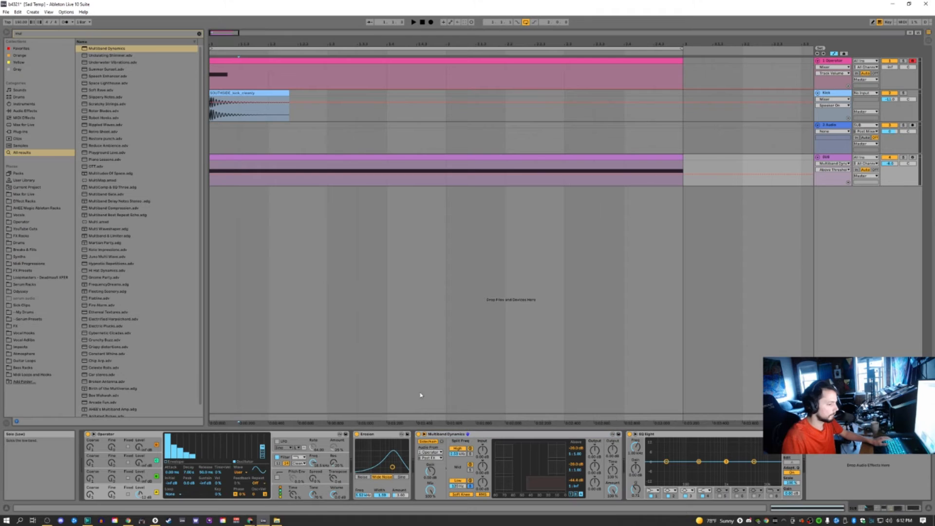
pyautogui.moveTo(240, 146); pyautogui.dragTo(212, 142)
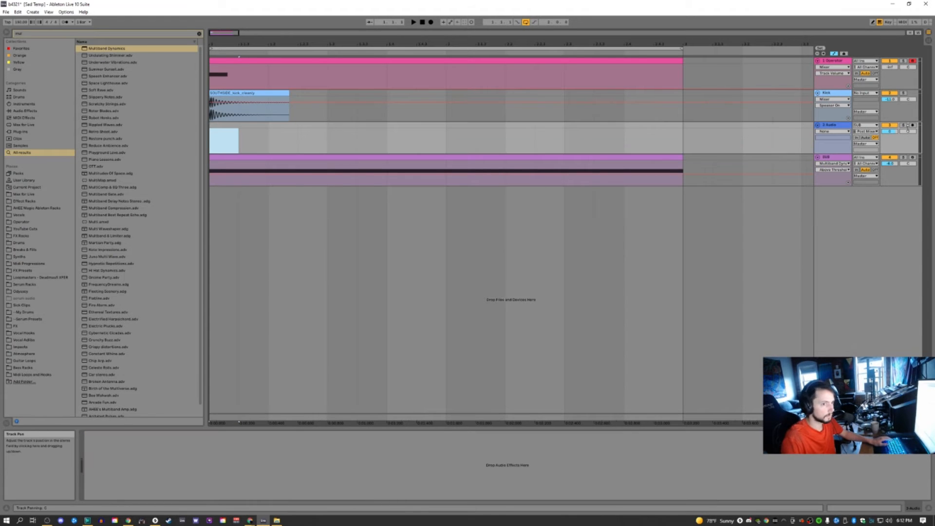
pyautogui.click(913, 126)
pyautogui.click(431, 22)
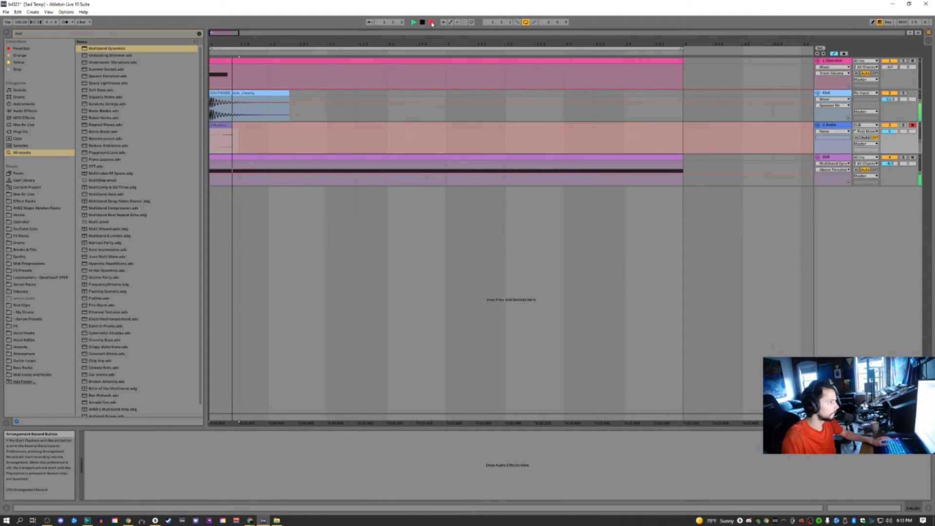
pyautogui.press('space')
# Step: Zoom in on the recorded SUB waveform, play it back, and delete the recorded clip
pyautogui.moveTo(541, 44); pyautogui.dragTo(741, 51)
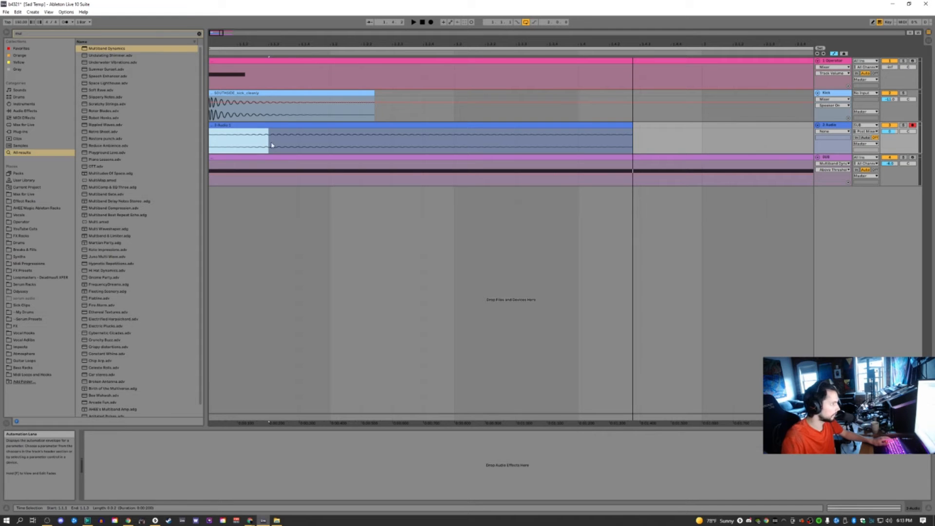
pyautogui.press('space')
pyautogui.press('space')
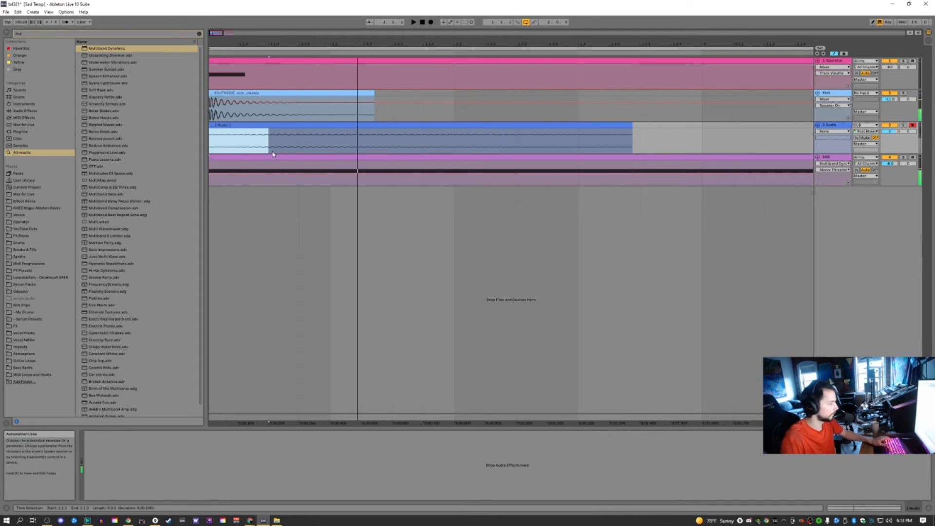
pyautogui.click(274, 126)
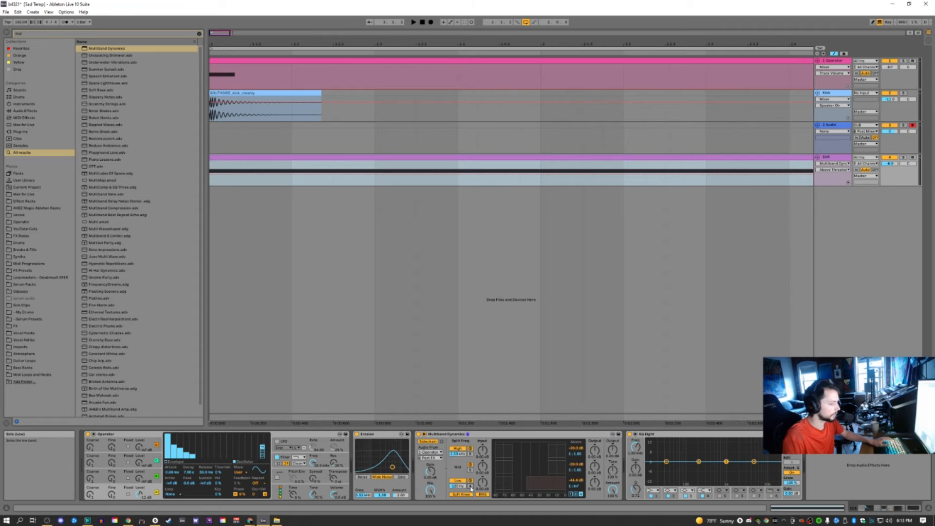
# Step: Record the SUB with the Multiband Dynamics low band switched off, and again with the low band switched back on
pyautogui.click(471, 482)
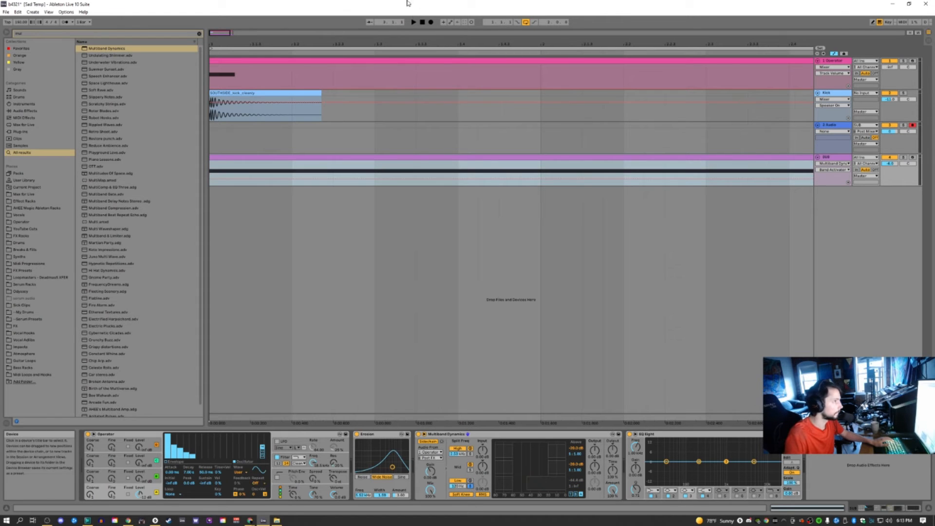
pyautogui.click(431, 23)
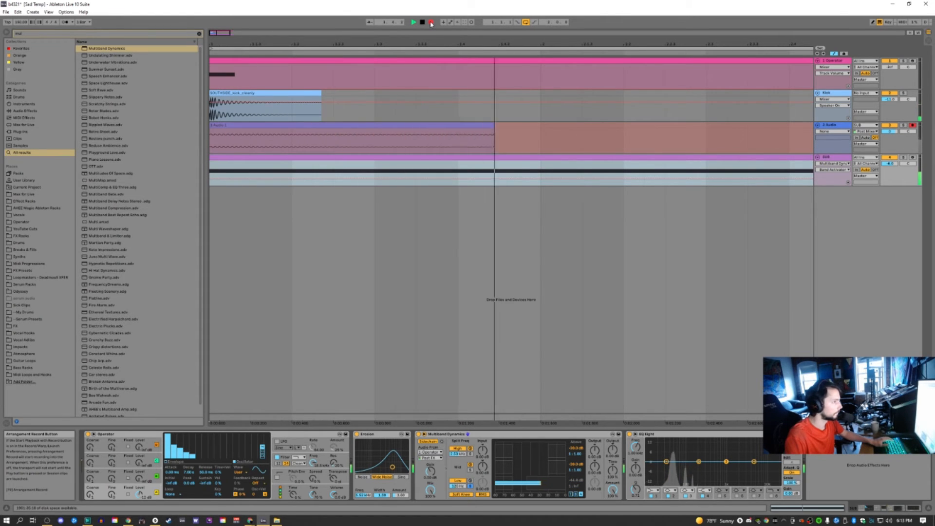
pyautogui.press('space')
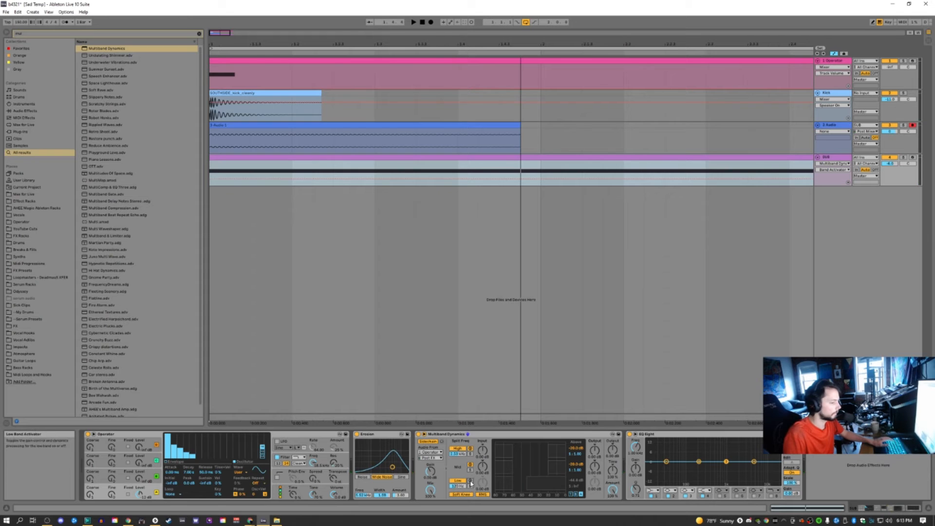
pyautogui.click(431, 22)
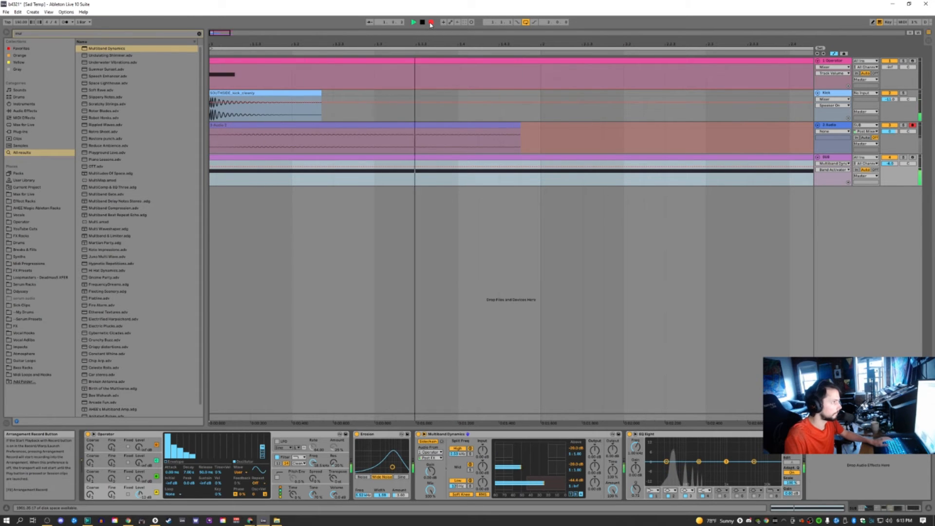
pyautogui.press('space')
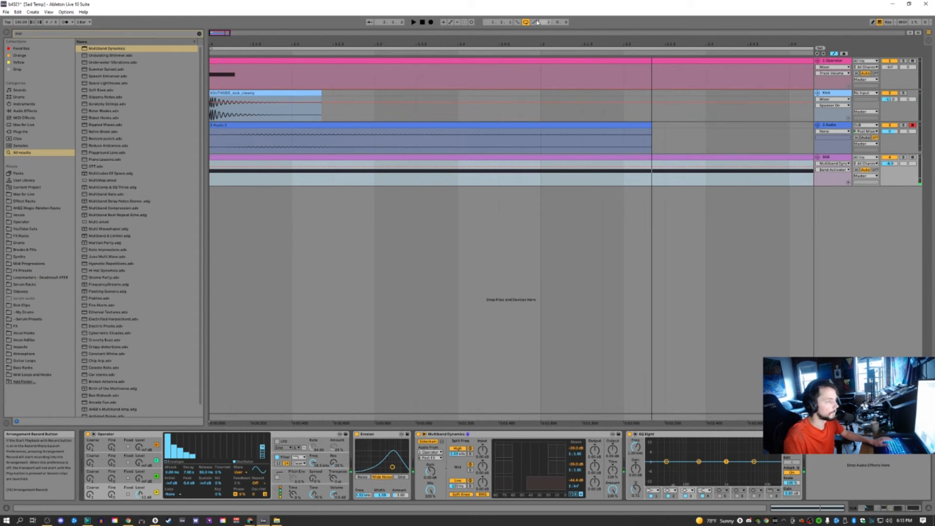
# Step: Delete the recorded SUB clip and remove the temporary audio track between Kick and SUB
pyautogui.moveTo(219, 33); pyautogui.dragTo(220, 4)
pyautogui.press('Delete')
pyautogui.click(285, 115)
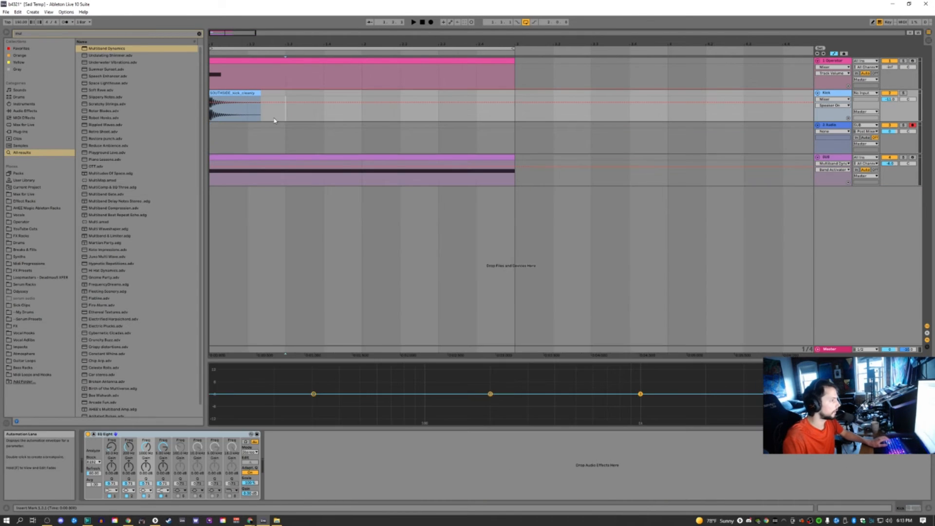
pyautogui.click(831, 126)
pyautogui.press('Delete')
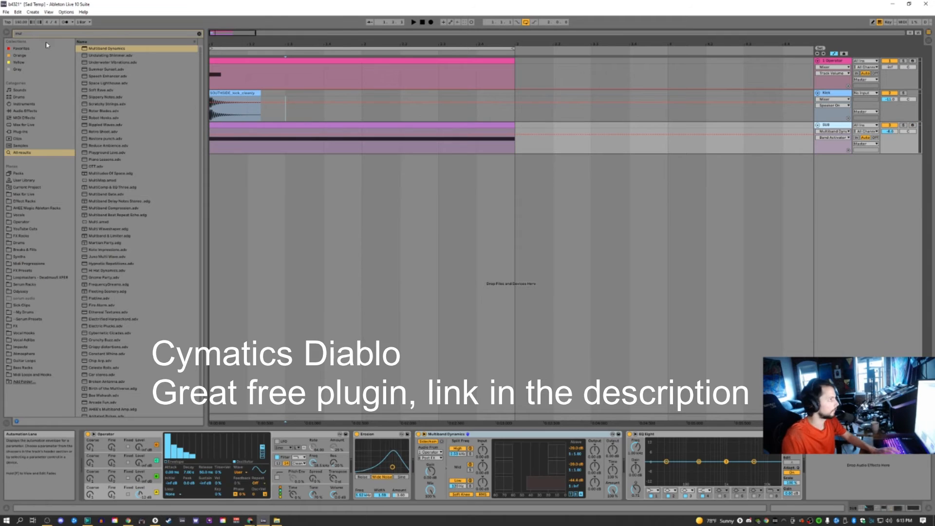
# Step: Find the Cymatics Diablo plugin in the browser and add it after EQ Eight on the Kick track
pyautogui.write('diabl')
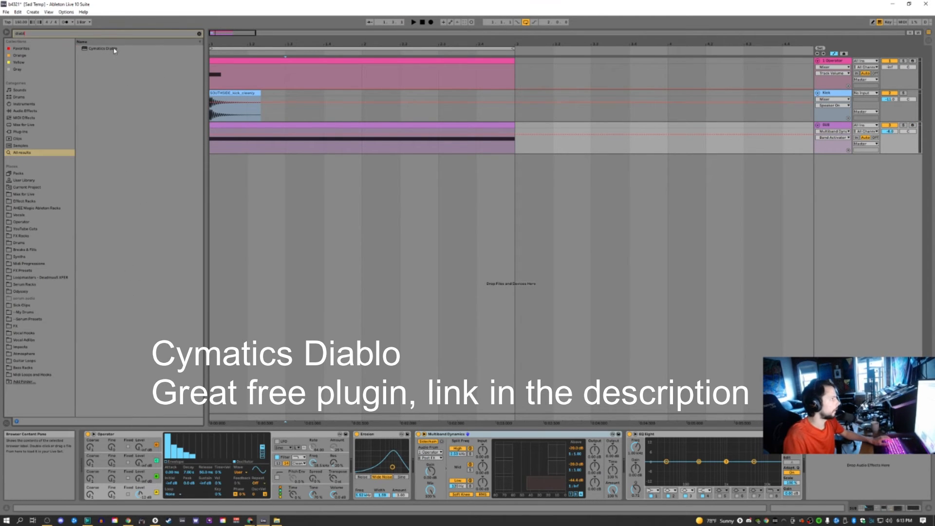
pyautogui.moveTo(103, 49); pyautogui.dragTo(169, 75)
pyautogui.moveTo(352, 144); pyautogui.dragTo(353, 105)
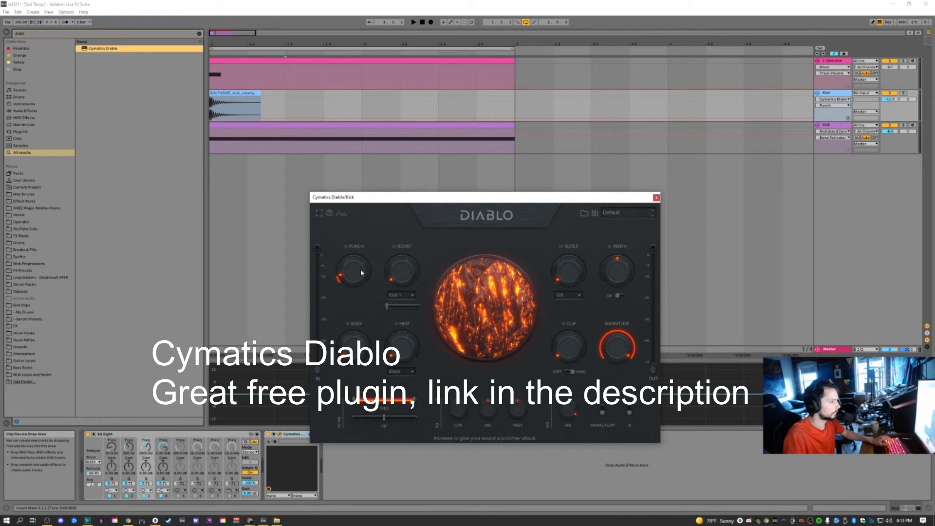
# Step: Play the kick through Diablo and set its Sizzle to 1
pyautogui.press('space')
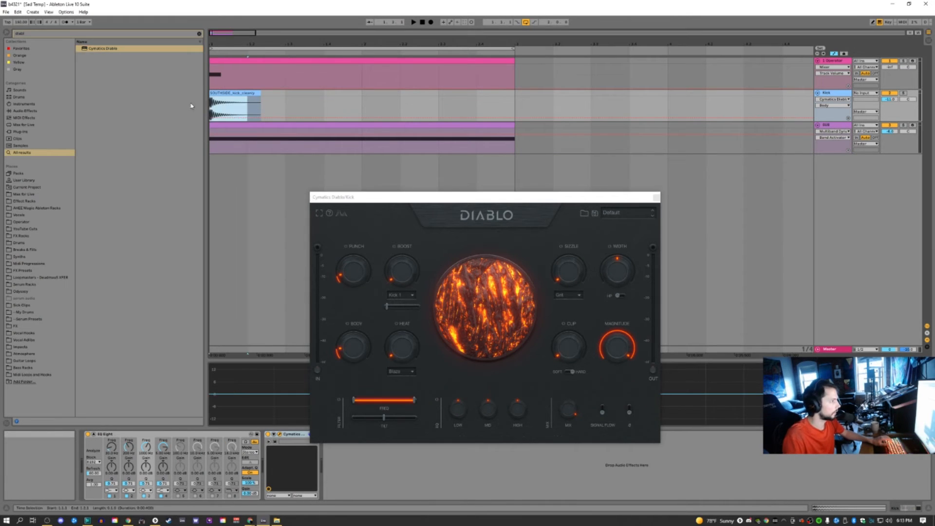
pyautogui.press('space')
pyautogui.click(560, 277)
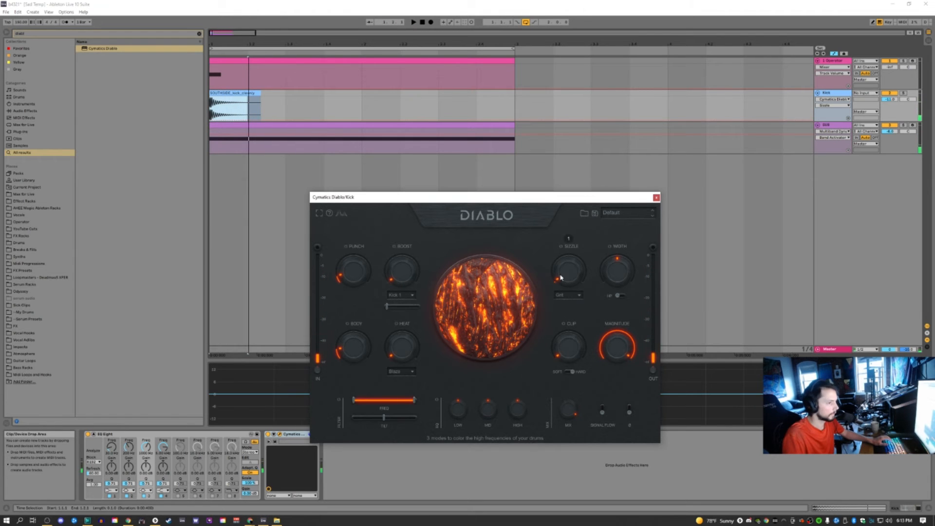
pyautogui.press('space')
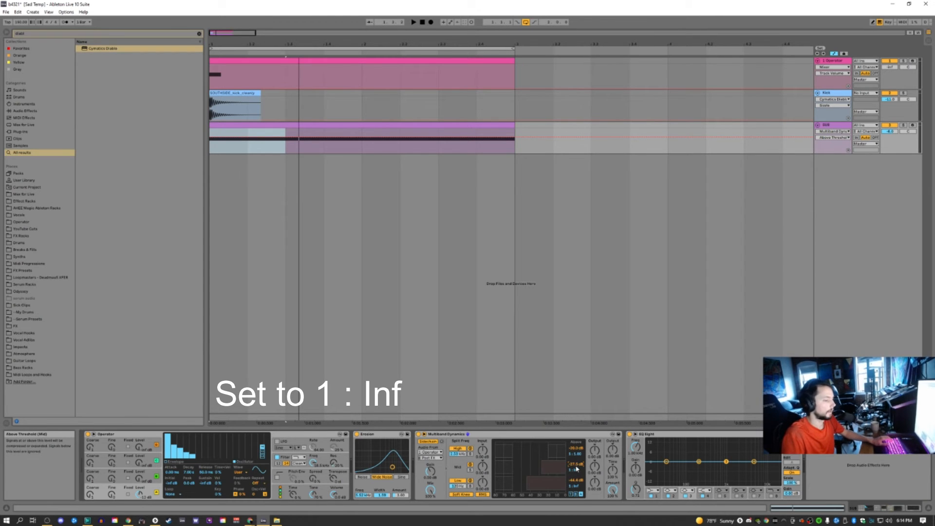
# Step: Play the arrangement and balance the Kick and SUB track volumes in the Session View mixer
pyautogui.click(216, 110)
pyautogui.press('space')
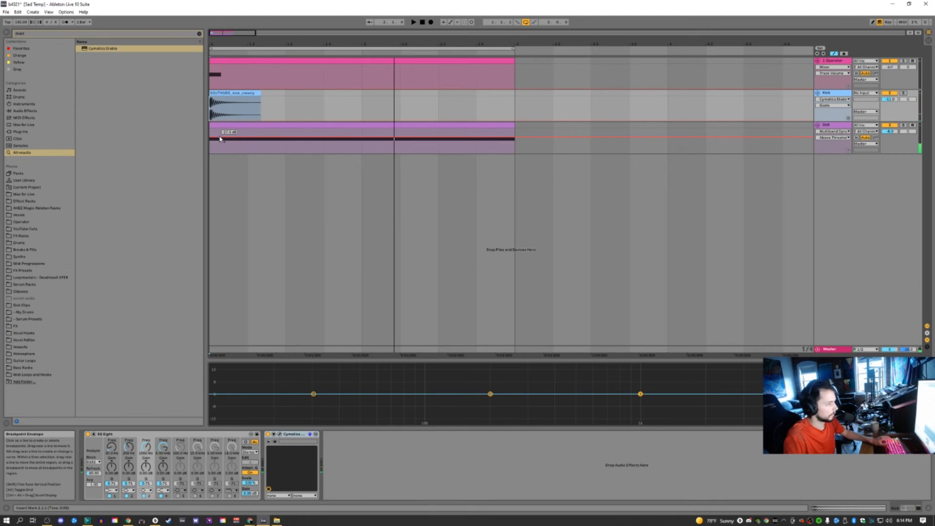
pyautogui.press('Tab')
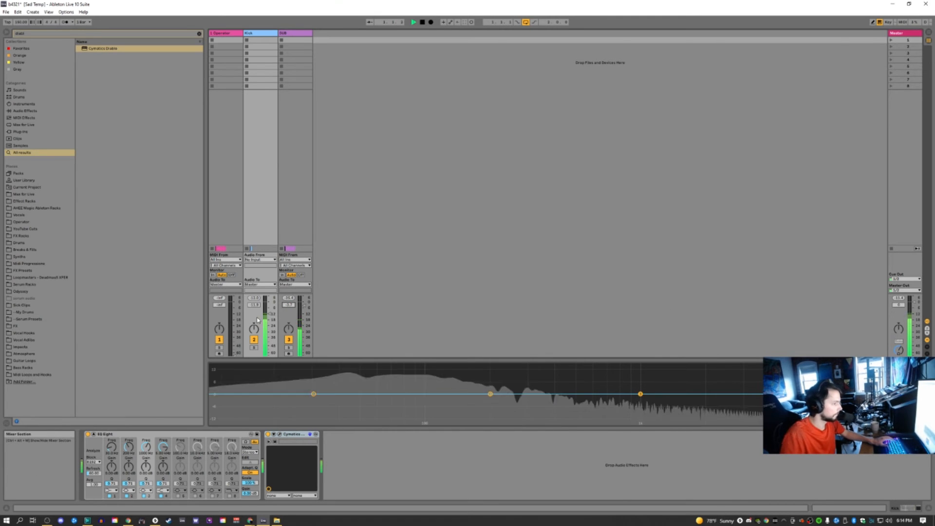
pyautogui.press('Tab')
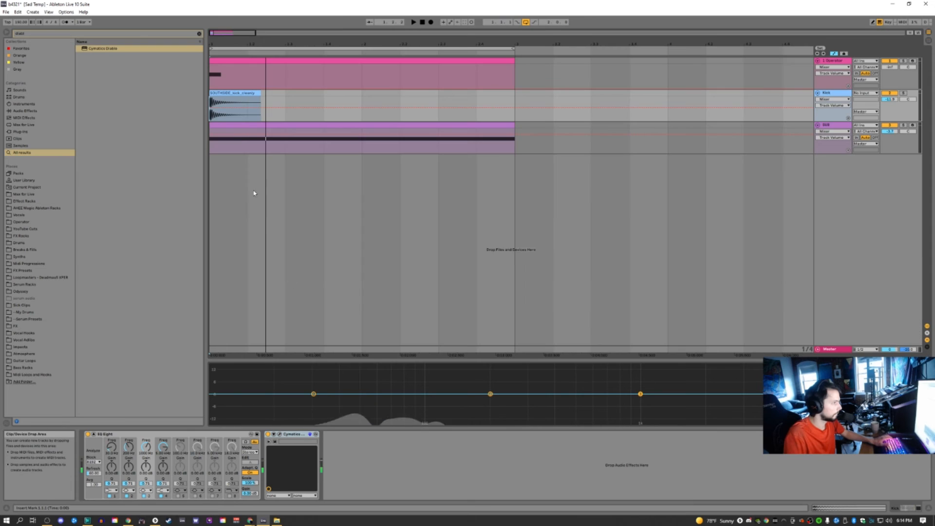
# Step: Raise the low band's above threshold in the SUB track's Multiband Dynamics to about -41 dB and start playback
pyautogui.click(247, 149)
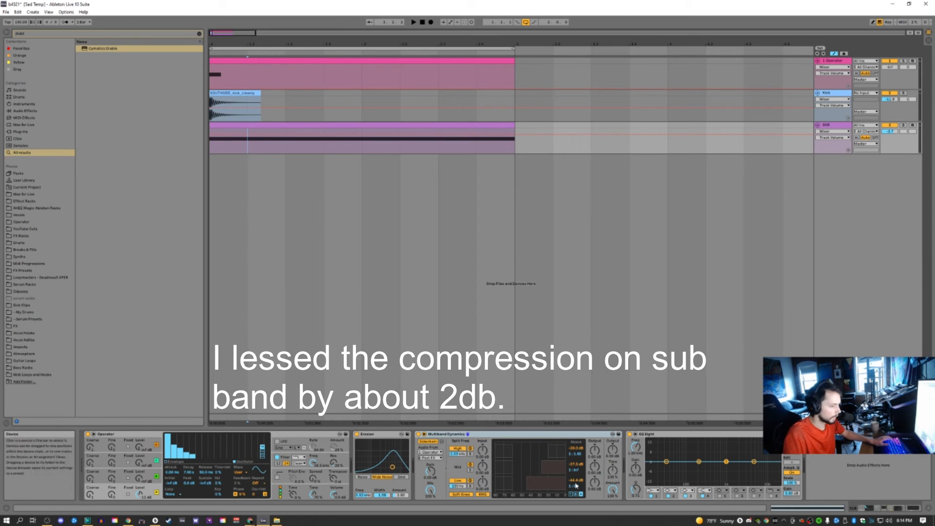
pyautogui.moveTo(576, 480); pyautogui.dragTo(576, 478)
pyautogui.press('space')
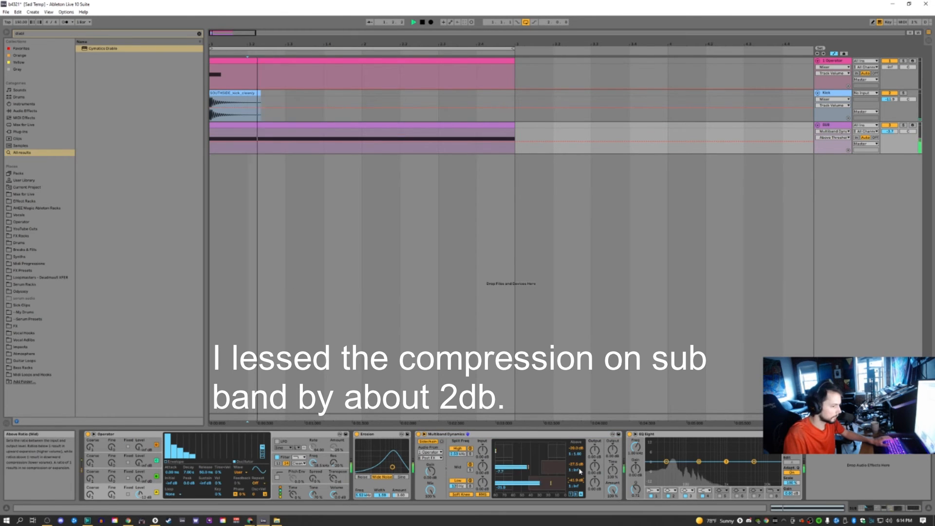
# Step: Play the opening of the arrangement repeatedly to check how the SUB and kick sound together
pyautogui.press('space')
pyautogui.press('space')
pyautogui.press('space')
pyautogui.press('space')
pyautogui.moveTo(243, 147); pyautogui.dragTo(179, 150)
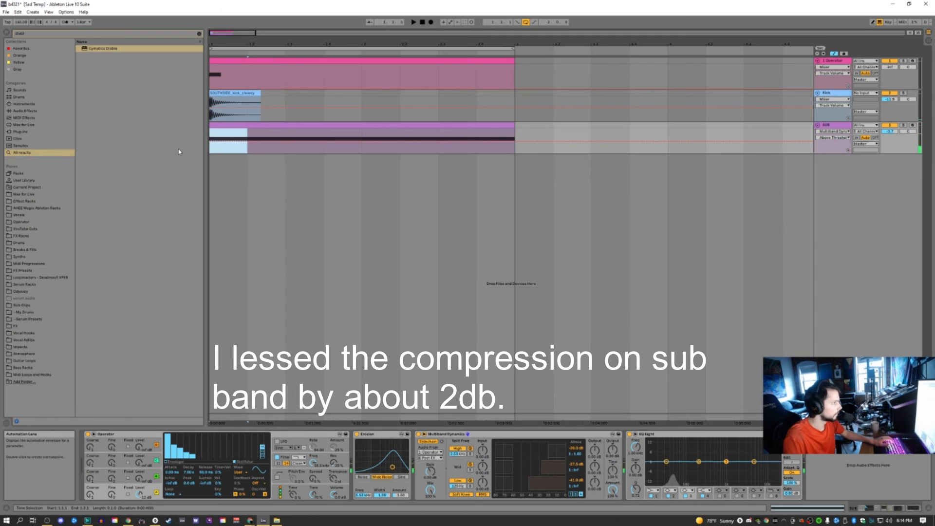
pyautogui.press('space')
pyautogui.press('space')
pyautogui.press('space')
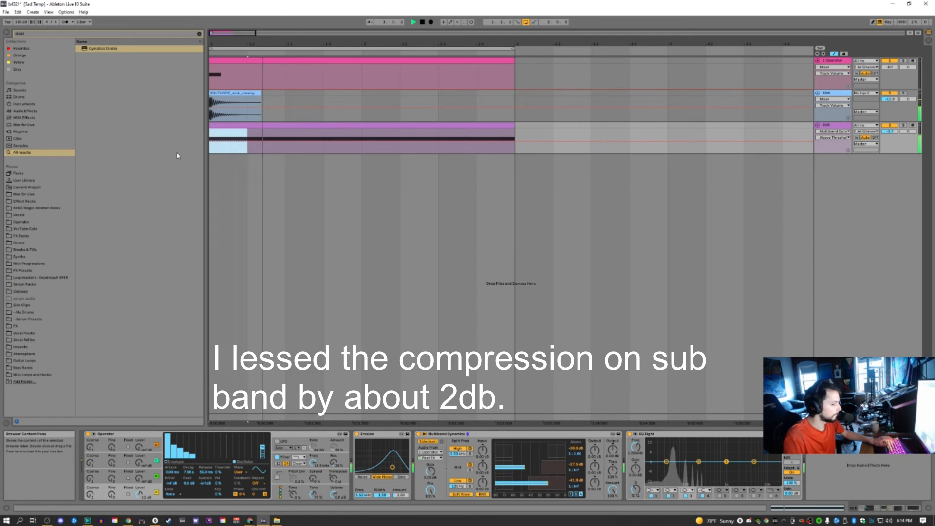
pyautogui.press('space')
# Step: Group the Kick and SUB tracks together
pyautogui.click(851, 128)
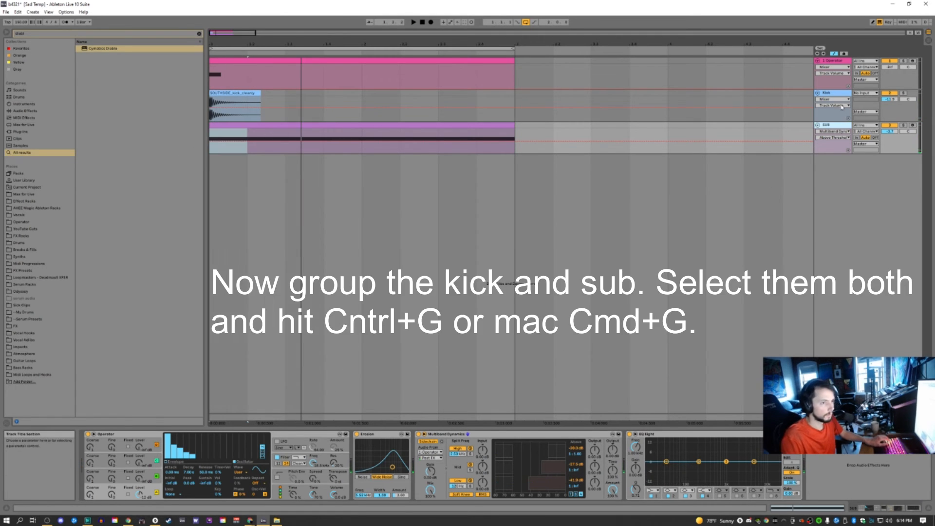
pyautogui.keyDown('shift'); pyautogui.click(847, 95); pyautogui.keyUp('shift')
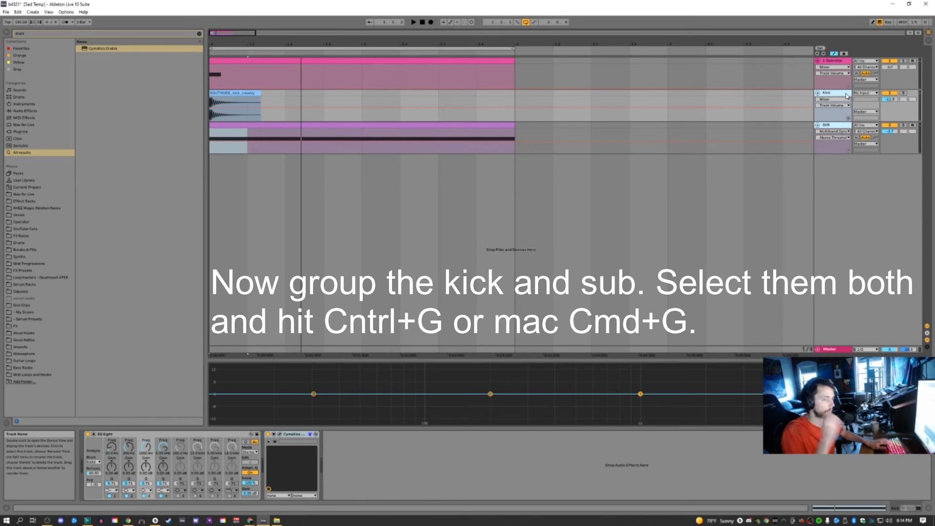
pyautogui.hotkey('ctrl', 'g')
pyautogui.click(824, 152)
pyautogui.hotkey('ctrl', 'r')
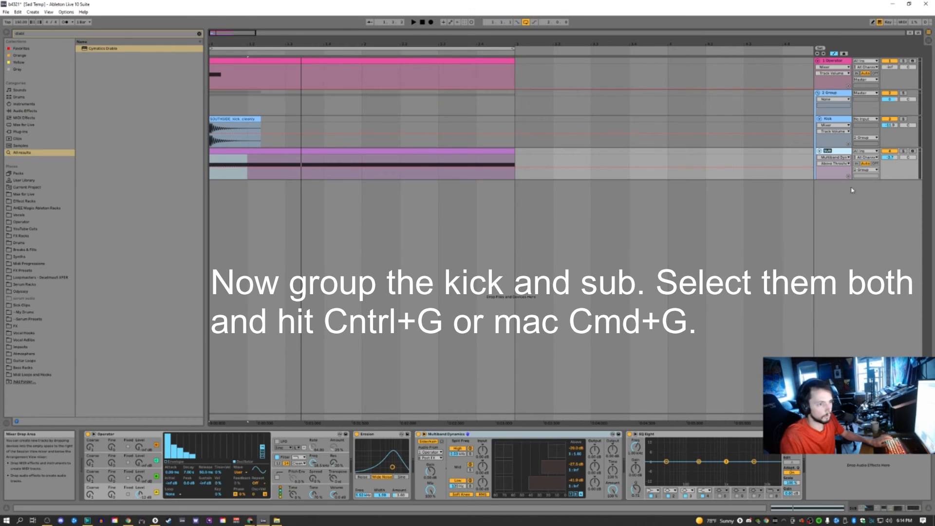
pyautogui.click(840, 143)
pyautogui.click(841, 151)
pyautogui.hotkey('ctrl', 'r')
pyautogui.click(841, 159)
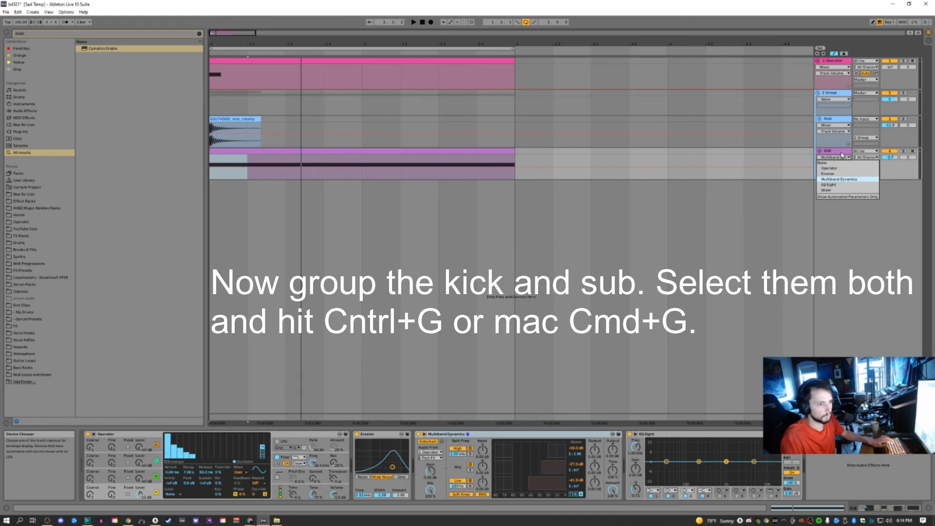
pyautogui.click(841, 179)
# Step: Add a new audio track outside the group, below SUB, and set its audio input to the Kick and SUB group
pyautogui.hotkey('ctrl', 't')
pyautogui.moveTo(841, 182); pyautogui.dragTo(845, 241)
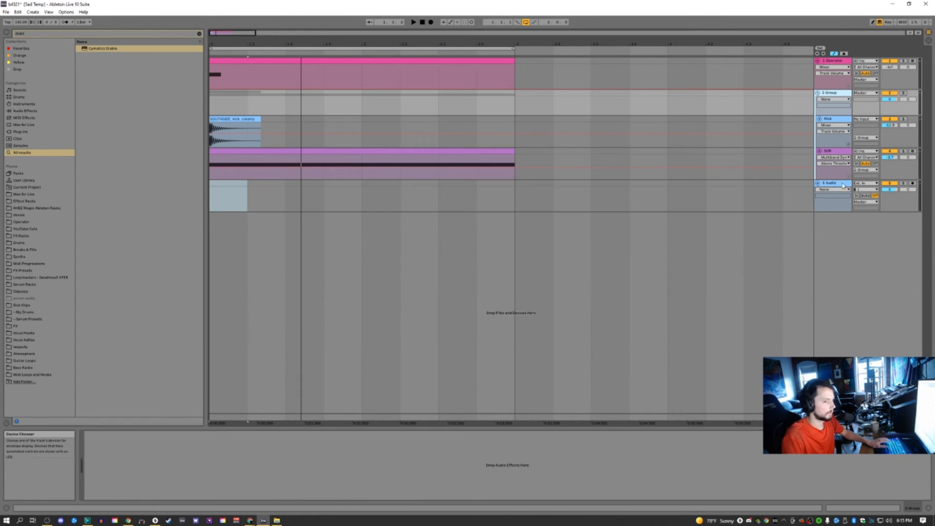
pyautogui.click(831, 185)
pyautogui.click(865, 183)
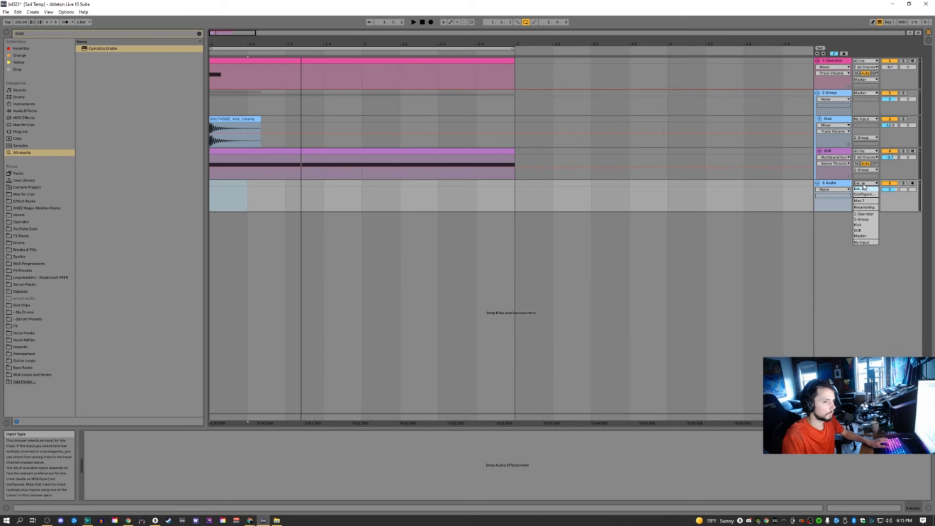
pyautogui.click(865, 220)
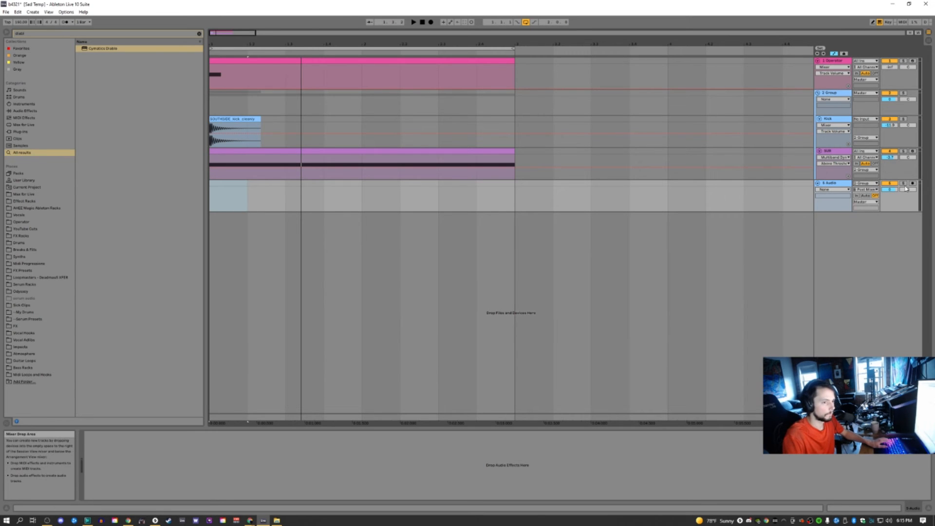
# Step: Arm the new audio track and record the Kick and SUB group's output into it over the two-bar loop
pyautogui.moveTo(323, 200); pyautogui.dragTo(204, 197)
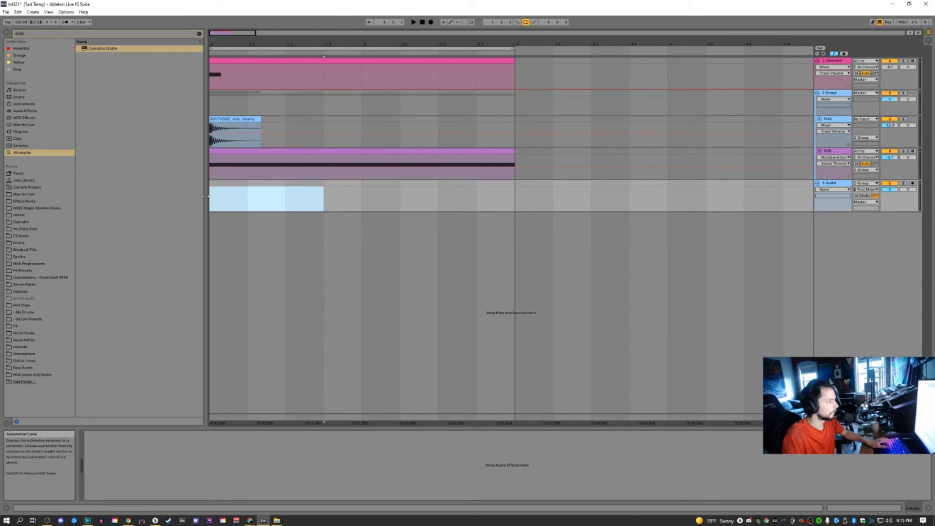
pyautogui.click(913, 184)
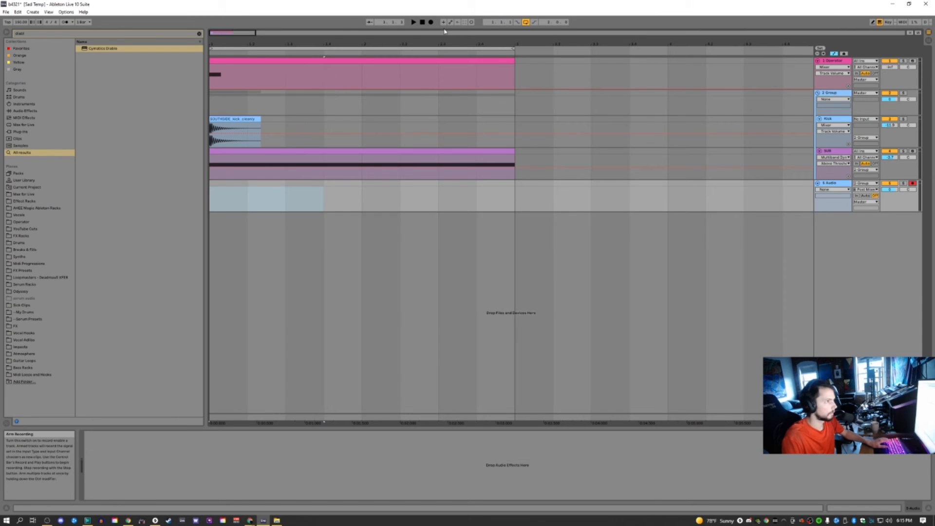
pyautogui.click(431, 22)
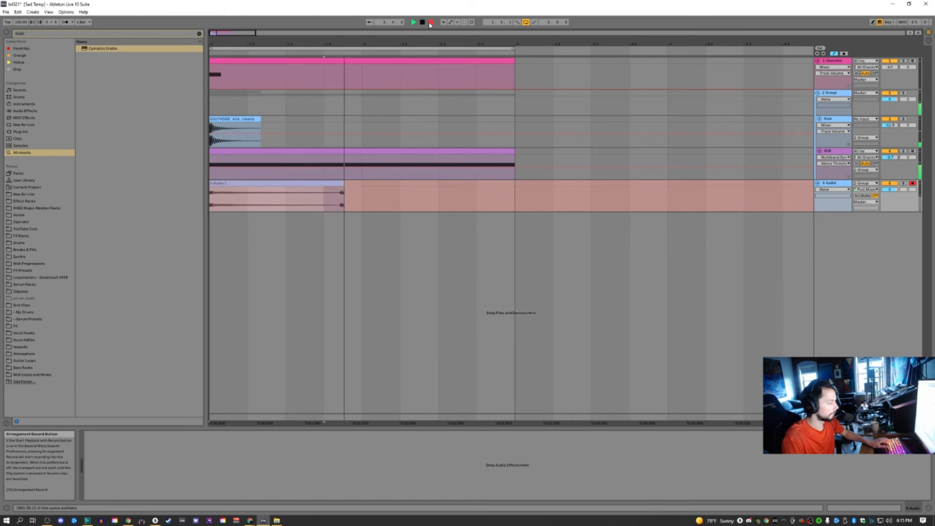
pyautogui.press('space')
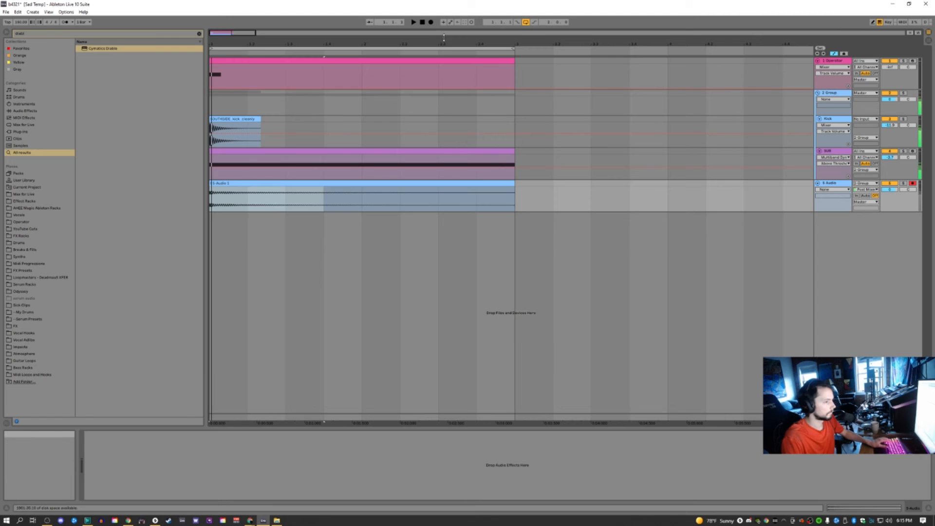
# Step: Consolidate the recorded two-bar take on the new audio track into a single clip
pyautogui.click(285, 191)
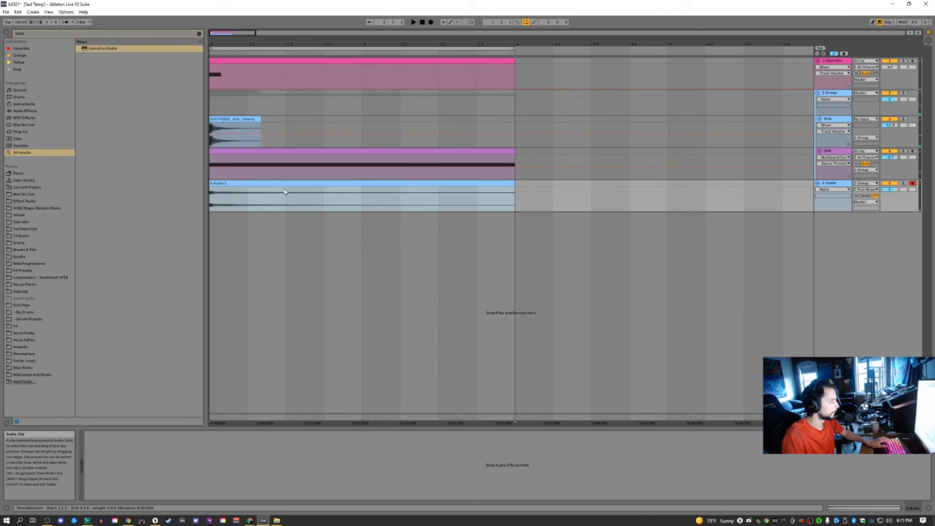
pyautogui.click(310, 168)
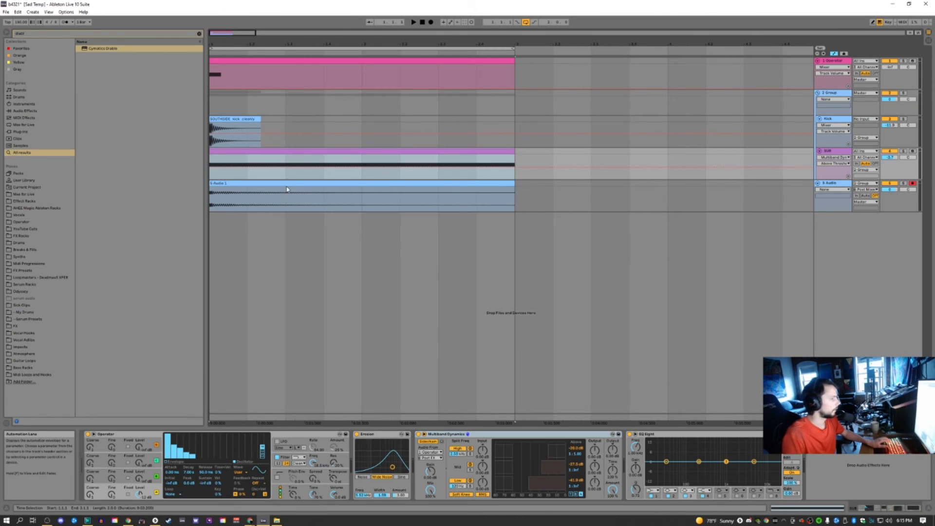
pyautogui.click(319, 198)
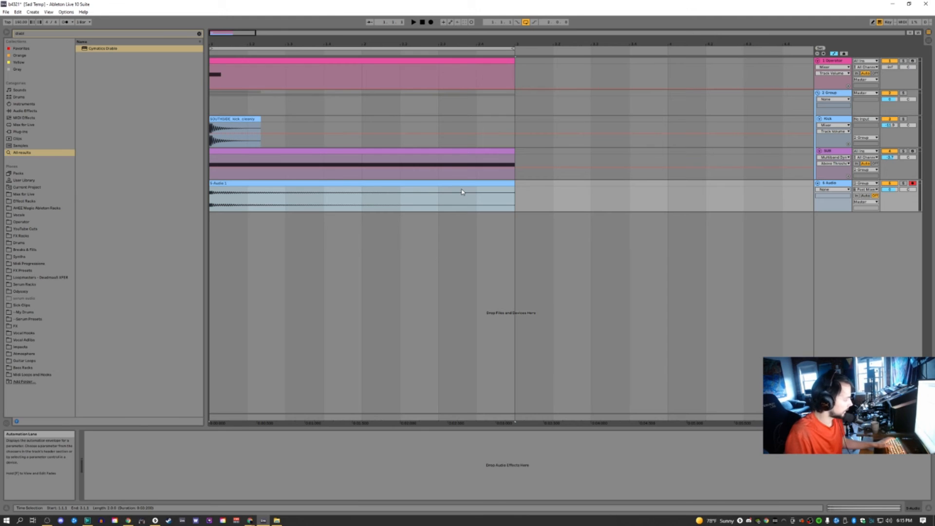
pyautogui.hotkey('ctrl', 'j')
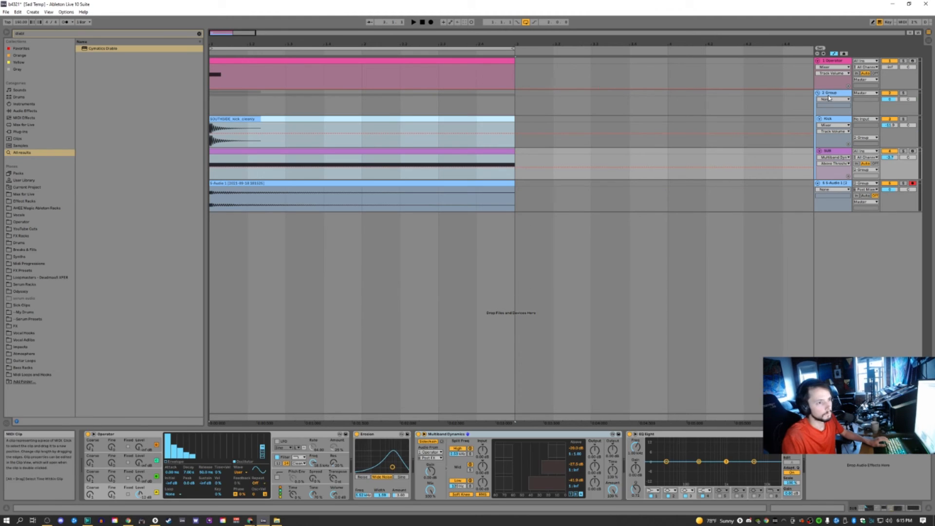
# Step: Delete the Kick and SUB group and the Operator track, keeping only the recorded audio track
pyautogui.click(828, 94)
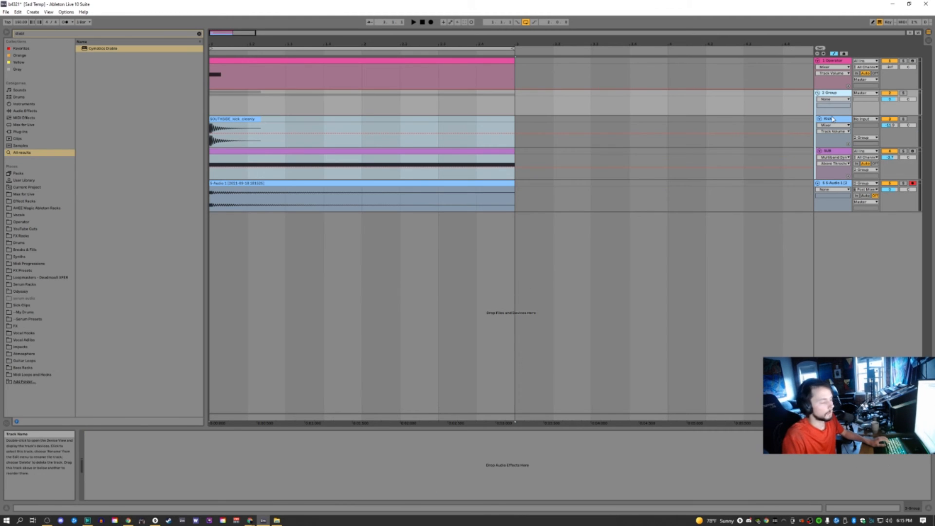
pyautogui.press('Delete')
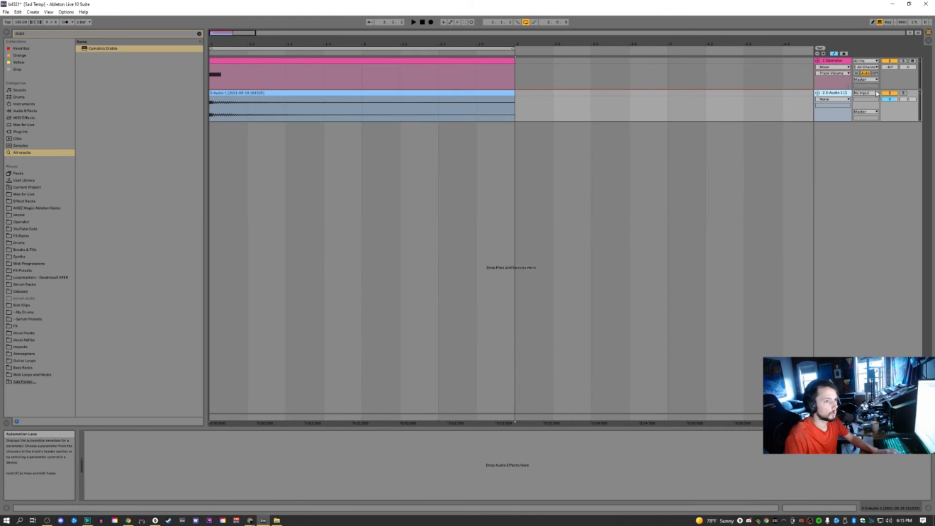
pyautogui.click(774, 78)
pyautogui.press('Delete')
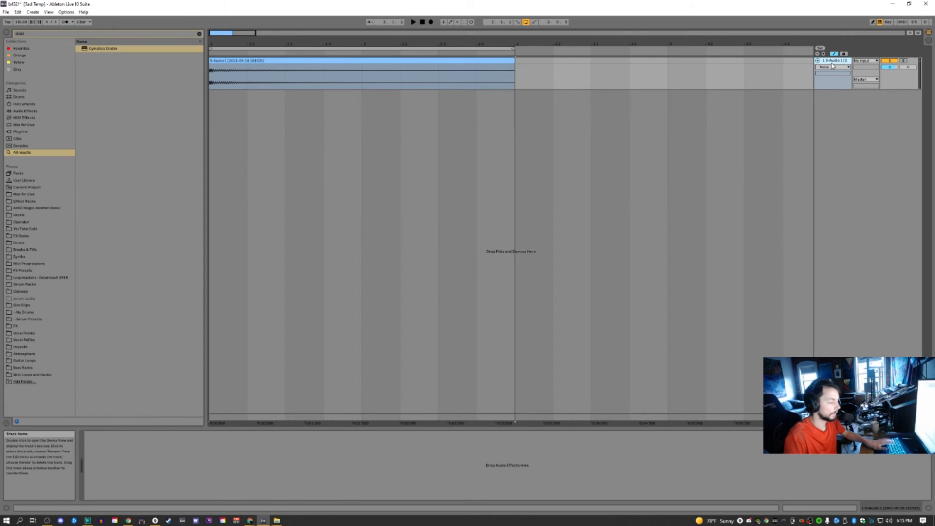
# Step: Add a MIDI track below the audio track, search the browser for Simpler, and load it on the new track
pyautogui.hotkey('ctrl', 'shift', 't')
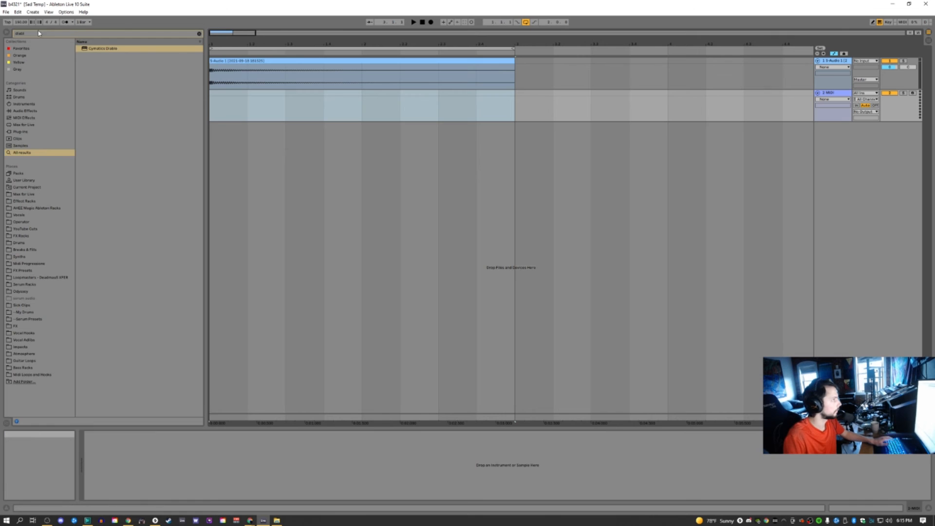
pyautogui.click(34, 35)
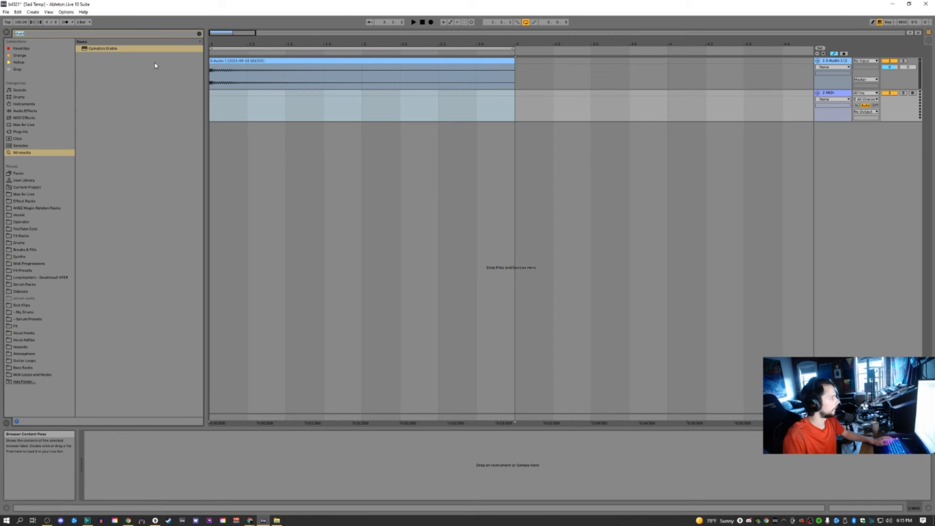
pyautogui.write('simpl')
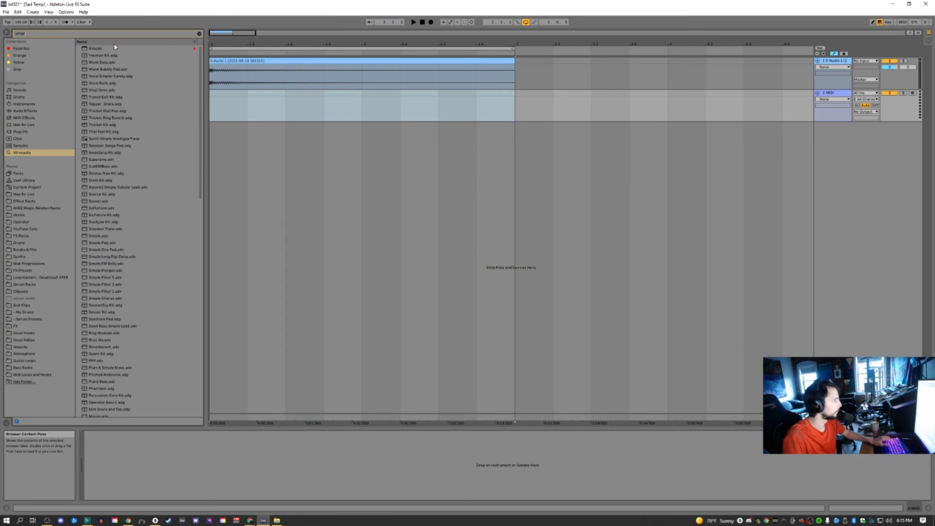
pyautogui.moveTo(98, 48); pyautogui.dragTo(270, 114)
# Step: Load the consolidated kick and sub clip into Simpler as its sample
pyautogui.moveTo(234, 72); pyautogui.dragTo(188, 464)
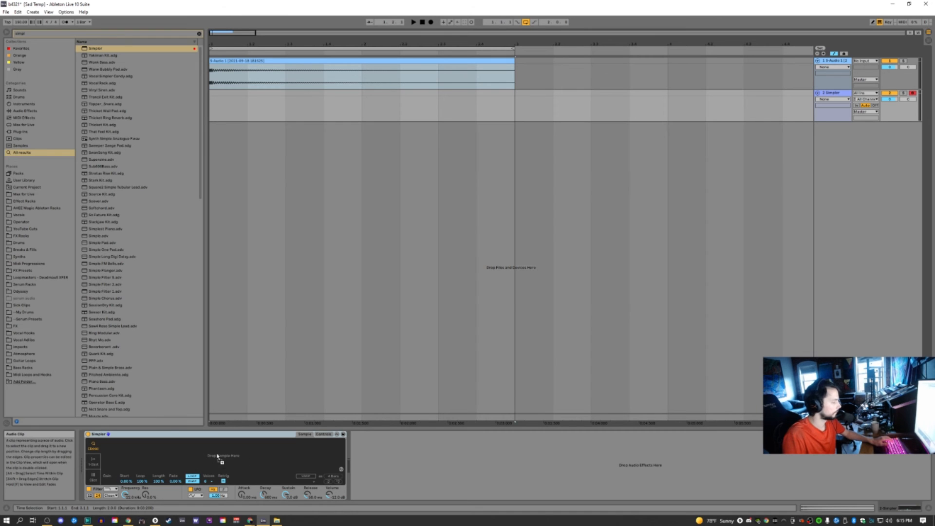
pyautogui.click(232, 110)
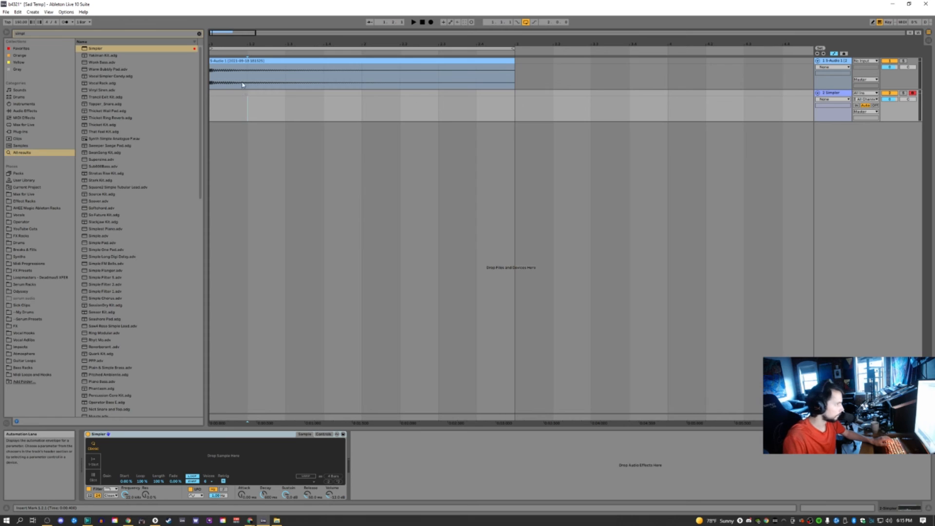
pyautogui.moveTo(243, 60); pyautogui.dragTo(178, 464)
pyautogui.click(253, 108)
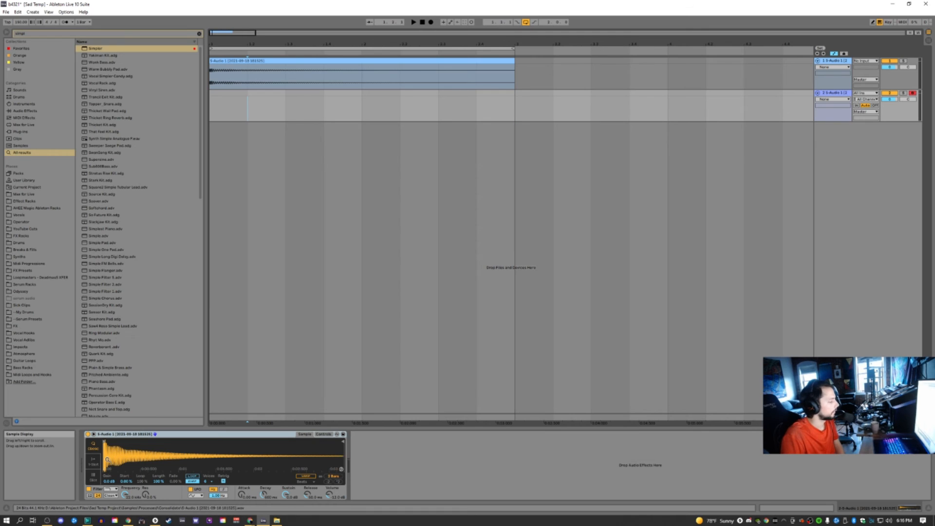
# Step: Switch Simpler to 1-Shot mode and set its transpose to -7 semitones
pyautogui.click(94, 460)
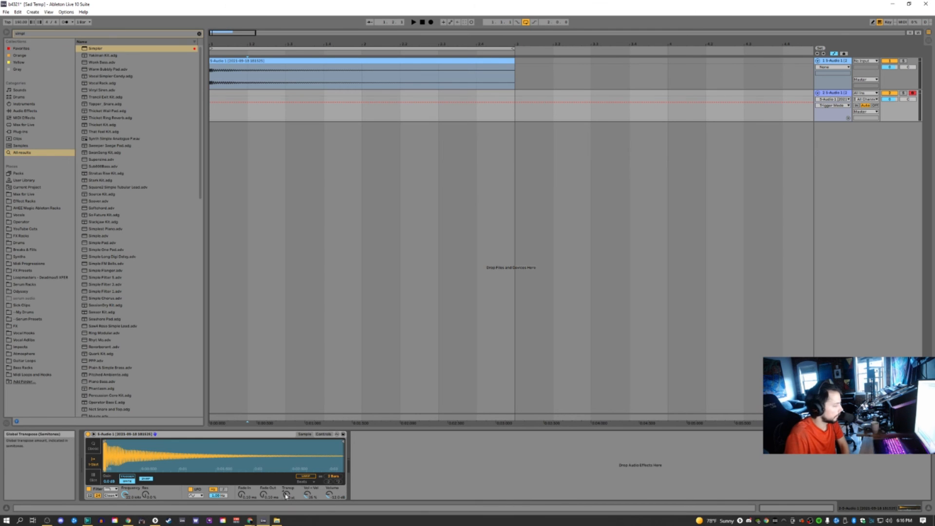
pyautogui.moveTo(286, 496); pyautogui.dragTo(287, 494)
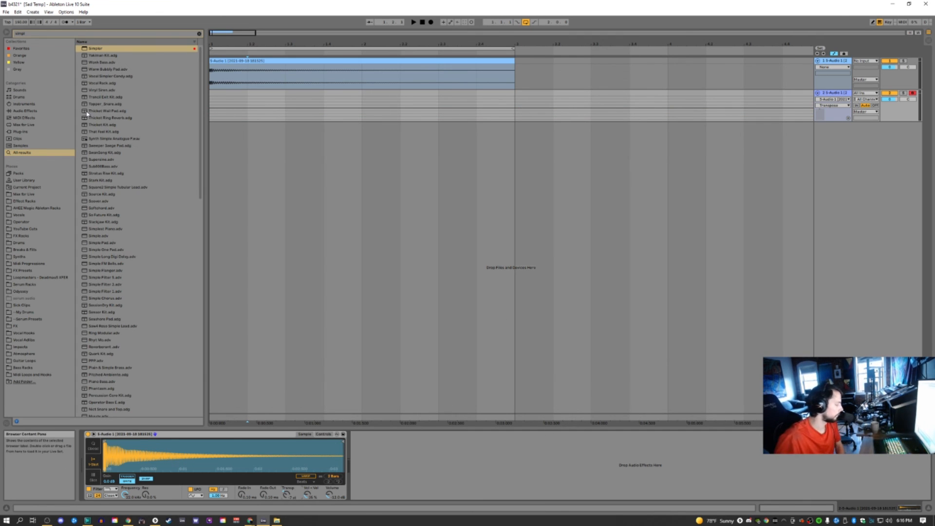
# Step: Lower the Simpler track's volume in the mixer and play a note to check its level
pyautogui.moveTo(890, 99); pyautogui.dragTo(889, 104)
pyautogui.press('Tab')
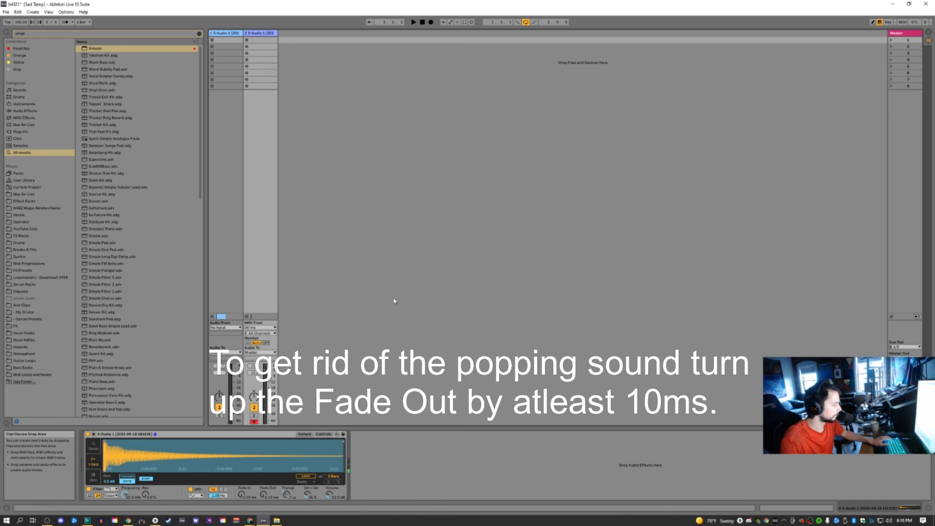
pyautogui.moveTo(266, 380); pyautogui.dragTo(266, 377)
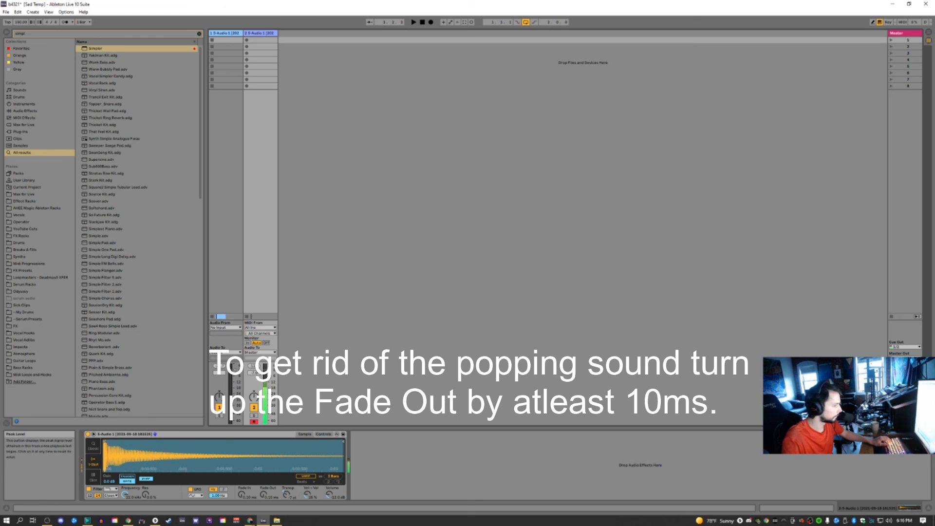
pyautogui.press('Tab')
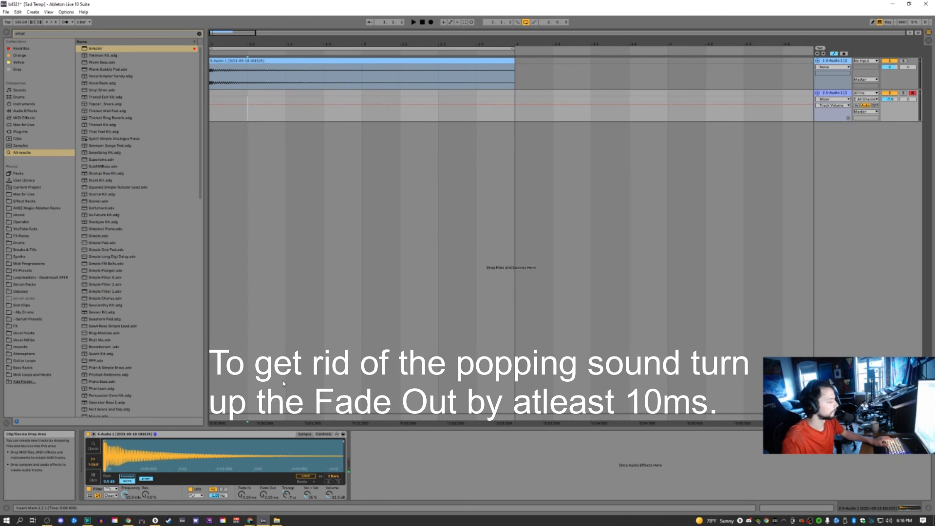
pyautogui.press('Tab')
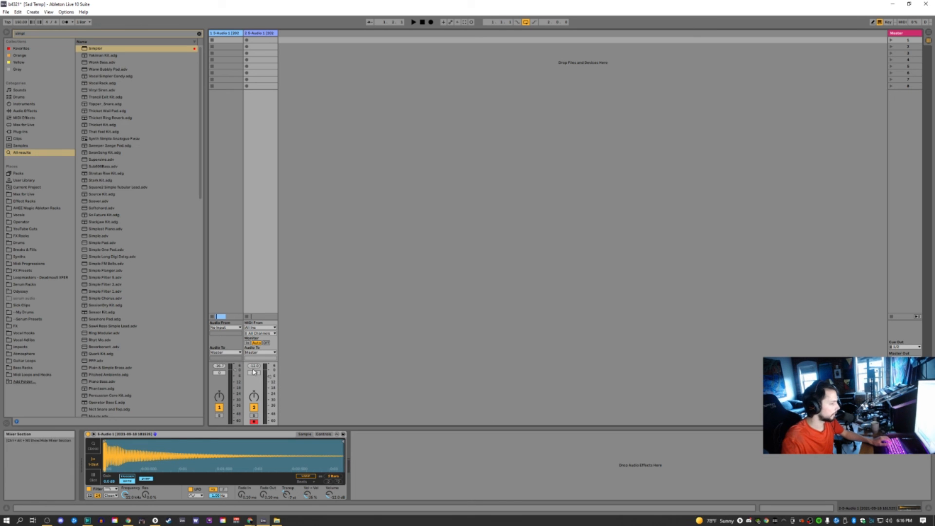
pyautogui.press('a')
# Step: Return to the arrangement and delete the recorded audio track, leaving only the Simpler track
pyautogui.press('Tab')
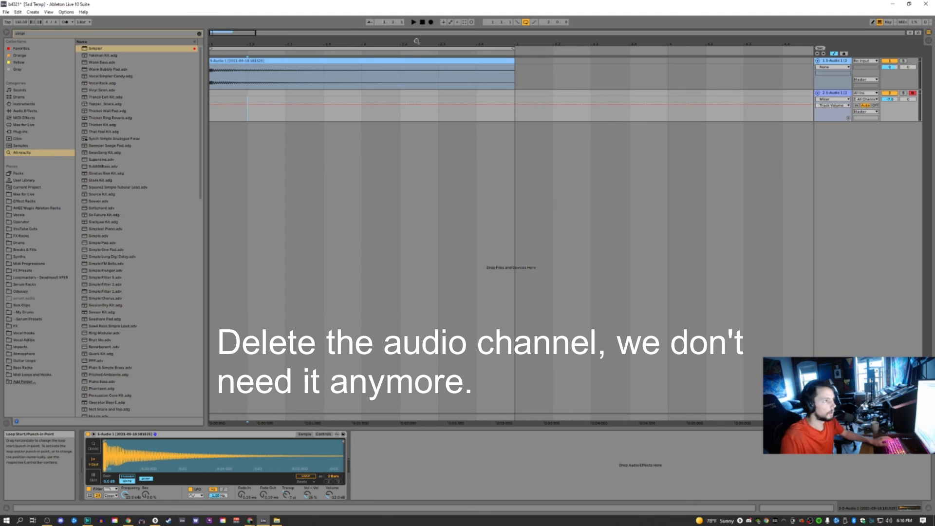
pyautogui.click(879, 67)
pyautogui.press('Delete')
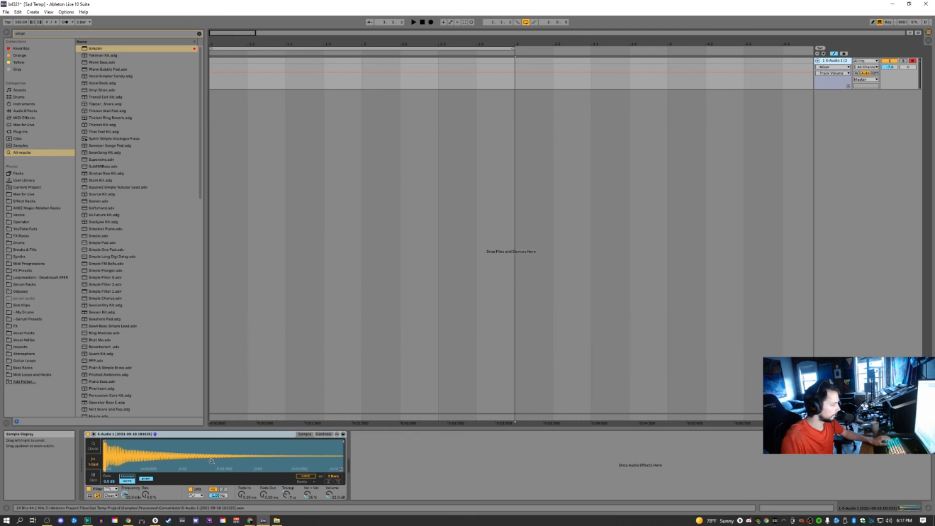
# Step: In Simpler's controls, set the slide mode to Glide, raise the glide time to about 74 ms, and test it with notes
pyautogui.click(324, 434)
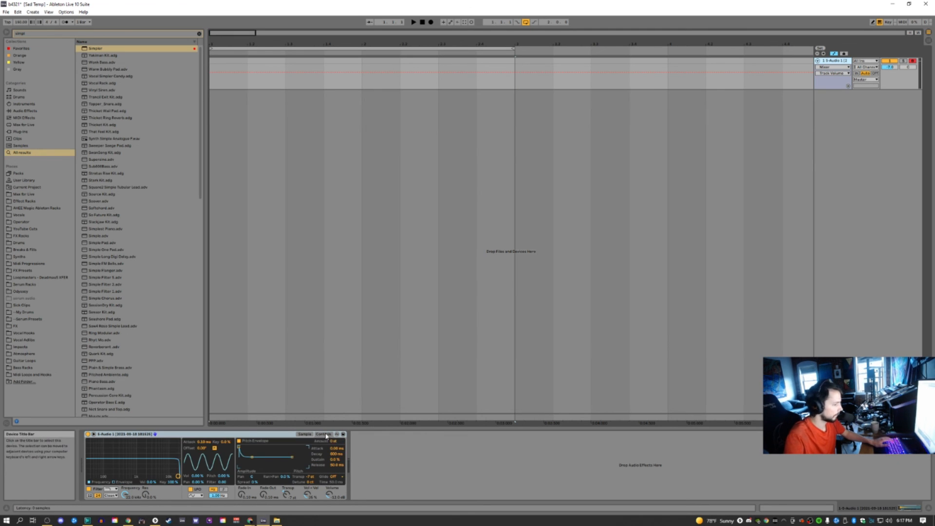
pyautogui.click(335, 477)
pyautogui.click(339, 494)
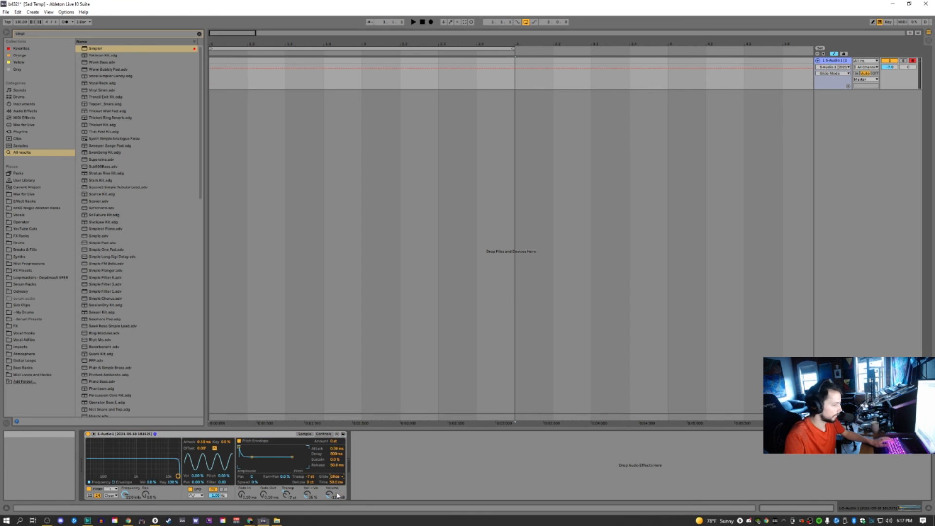
pyautogui.click(337, 482)
pyautogui.moveTo(337, 483); pyautogui.dragTo(337, 477)
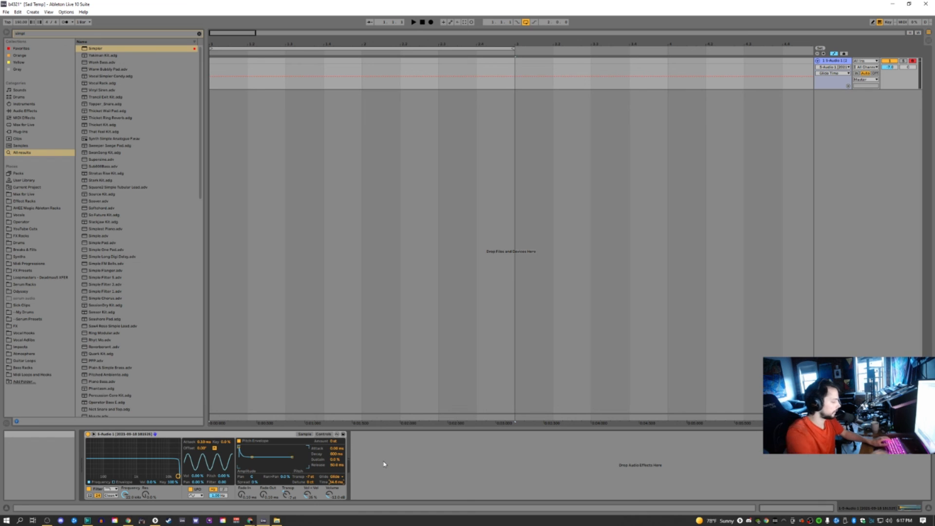
pyautogui.press('a')
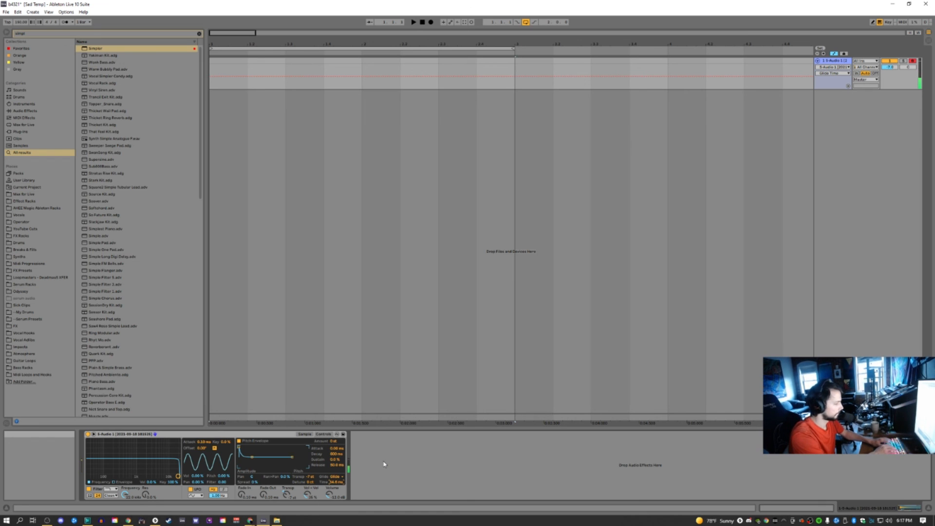